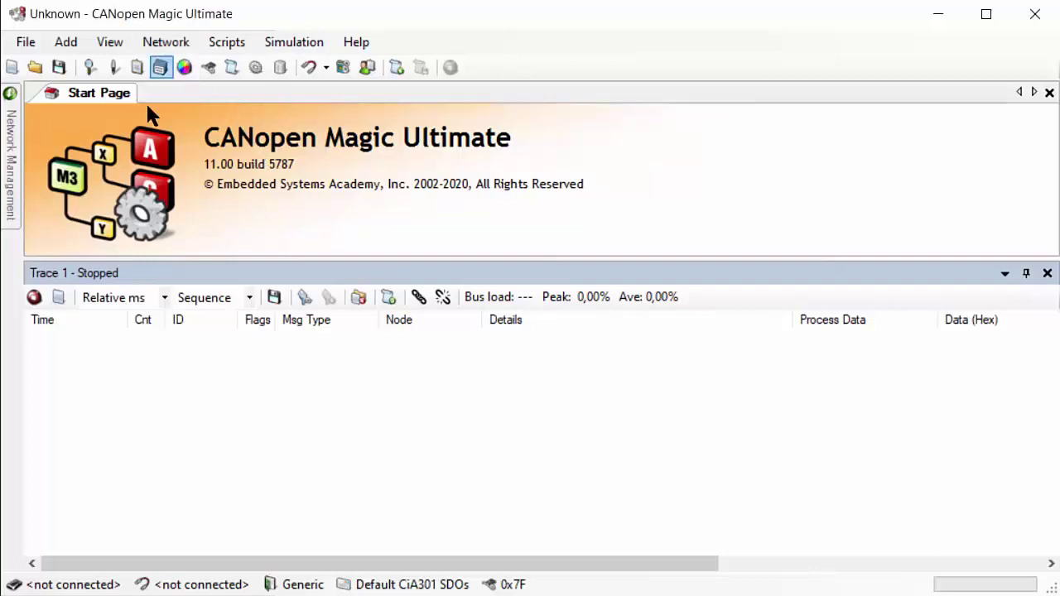
Connect to the CFD_80_500_2000 (500 kbps/2 Mbps) network on PCAN-USB FD (Channel 1) with the PEAK-System Technik driver.
click(155, 43)
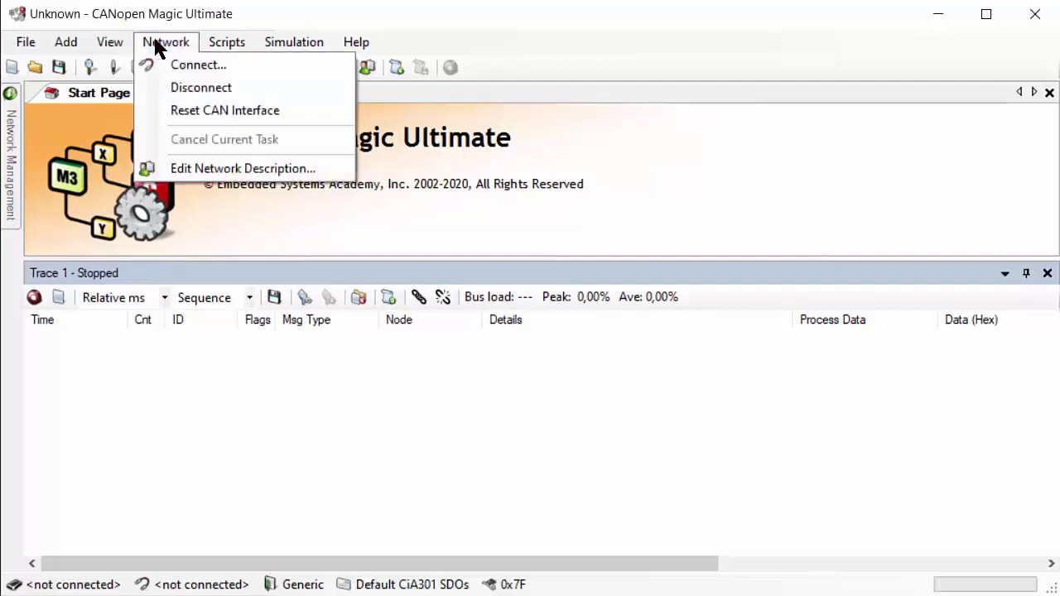
click(191, 70)
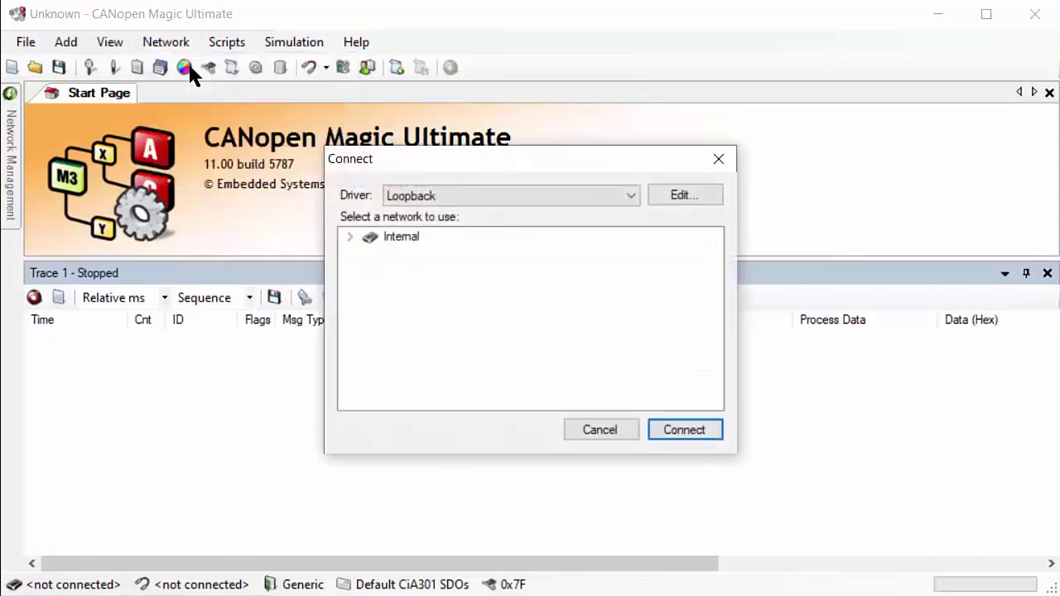
click(629, 199)
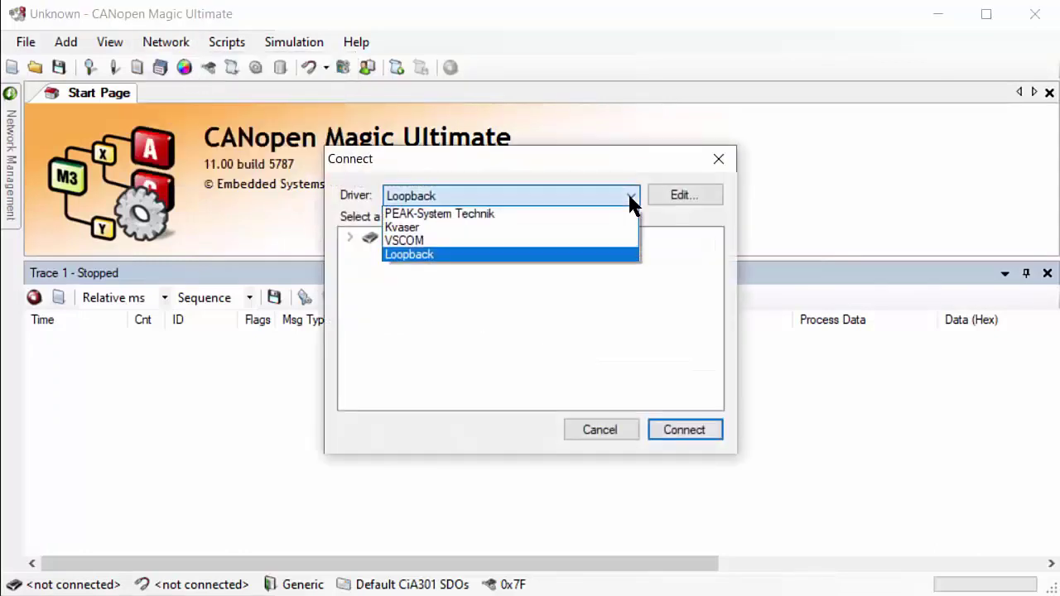
click(522, 216)
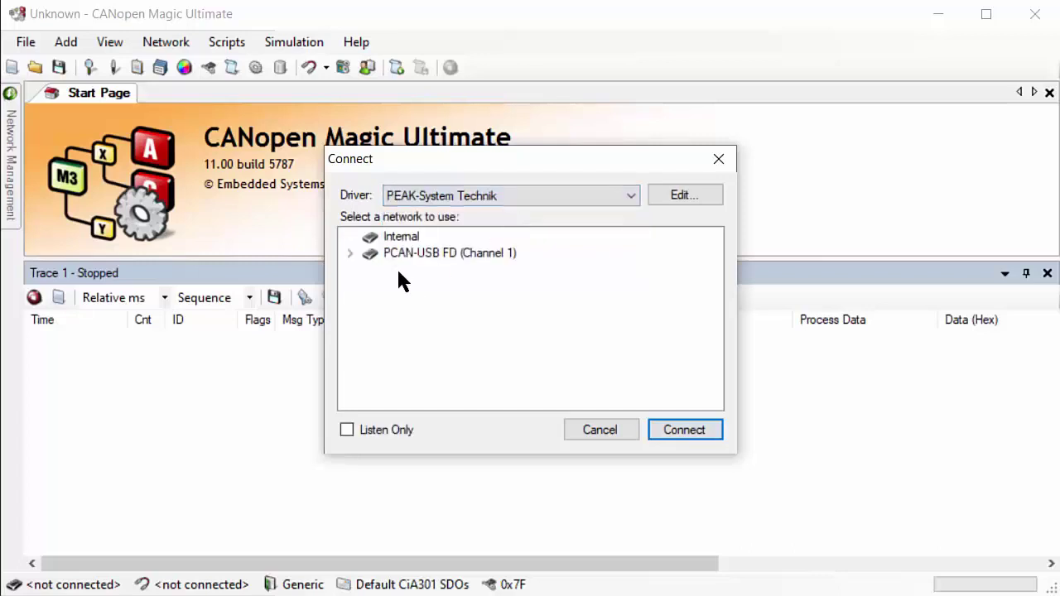
click(348, 253)
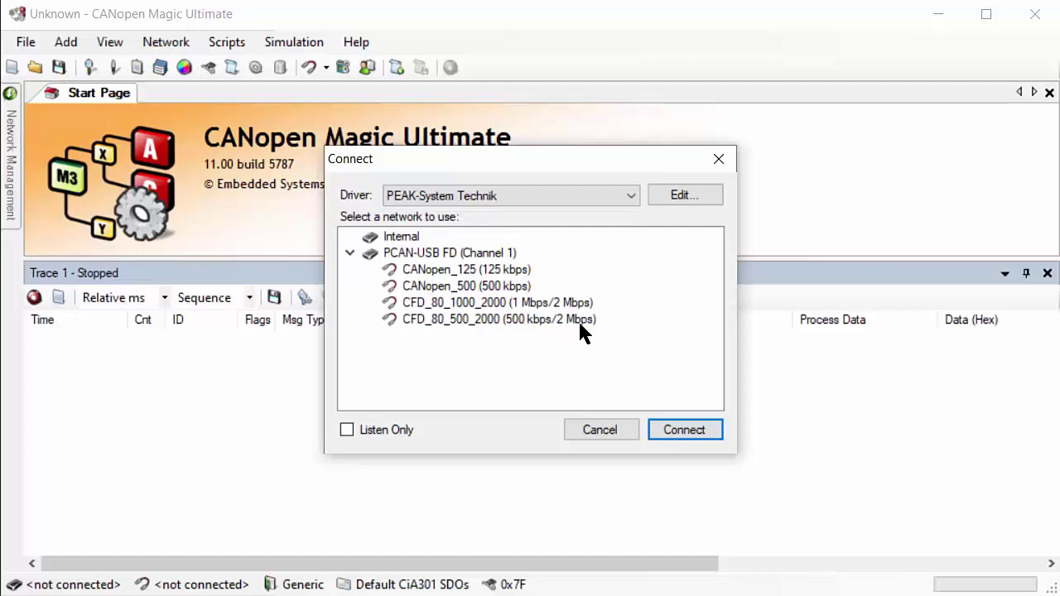
click(514, 319)
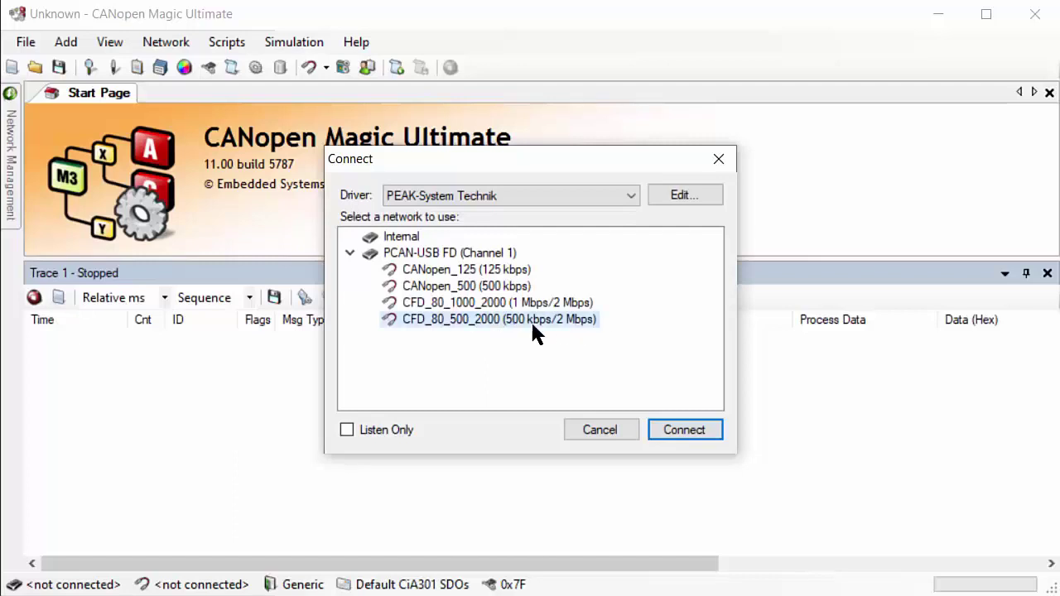
click(687, 420)
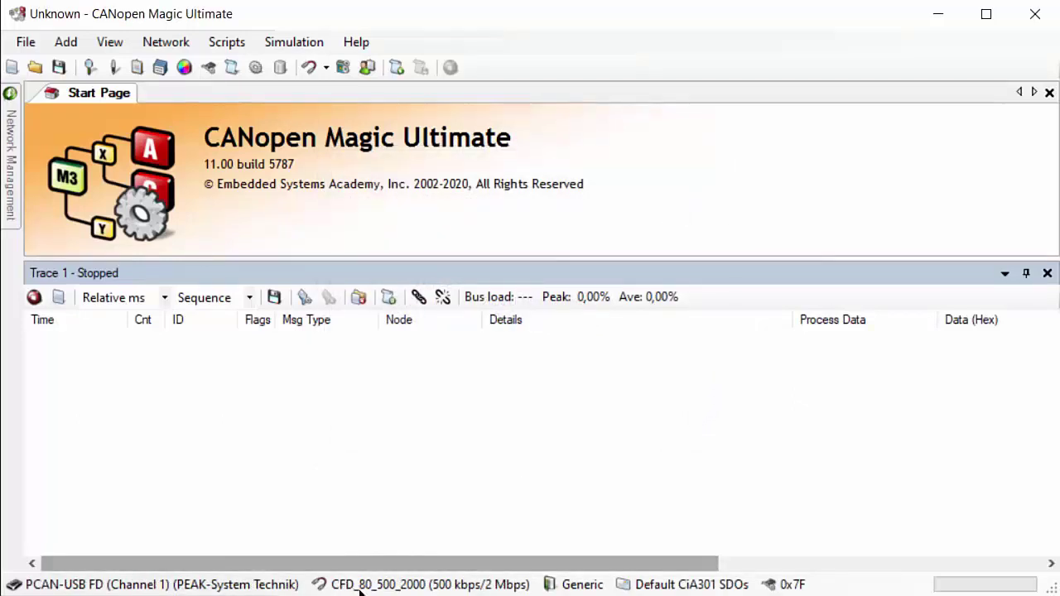
In the CANopen protocol preferences, choose USDO as the service data object protocol and enable strict SDO/USDO protocol and baudrate switching.
click(110, 46)
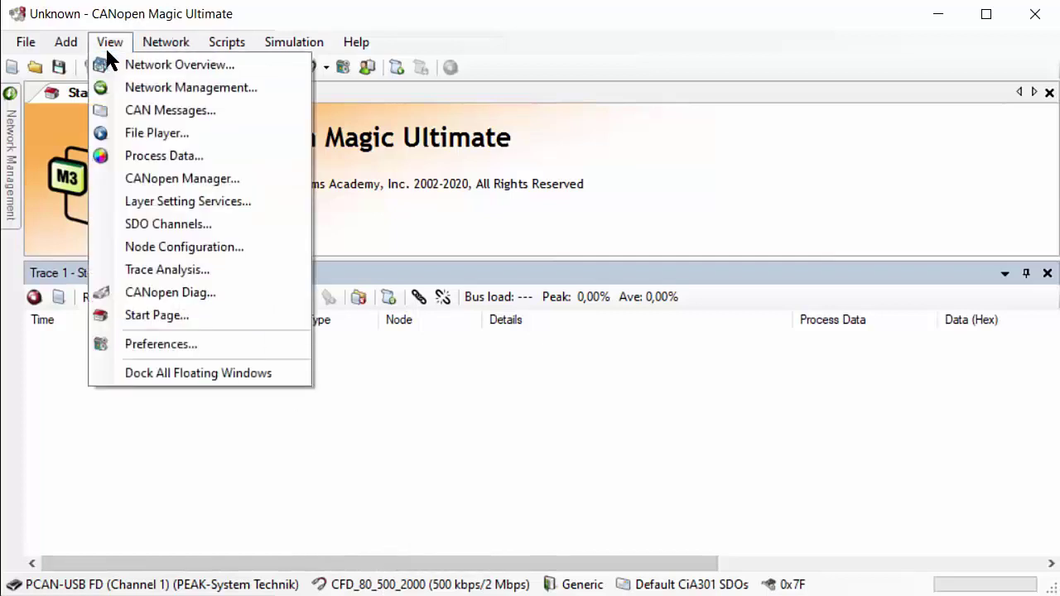
click(168, 346)
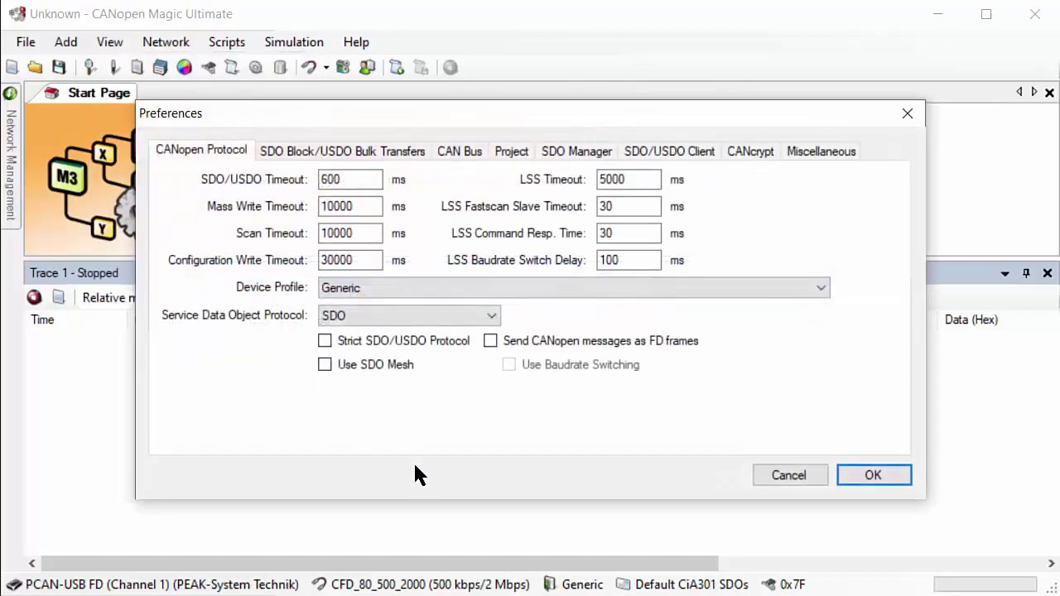
click(492, 316)
click(414, 348)
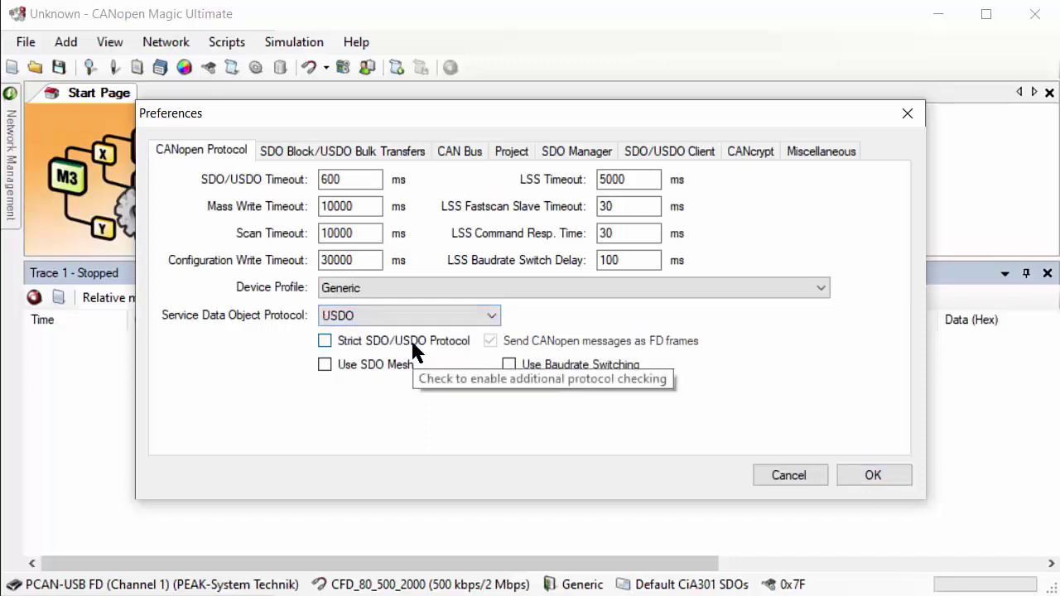
click(324, 339)
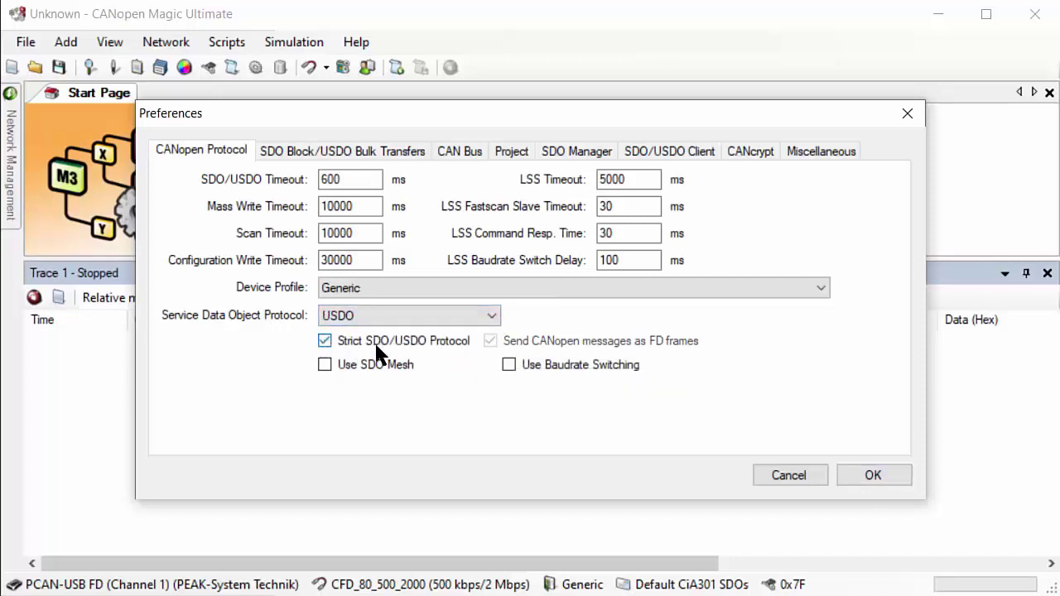
click(508, 365)
Set the SDO/USDO client's node ID to 0x10 and apply the preferences.
click(684, 154)
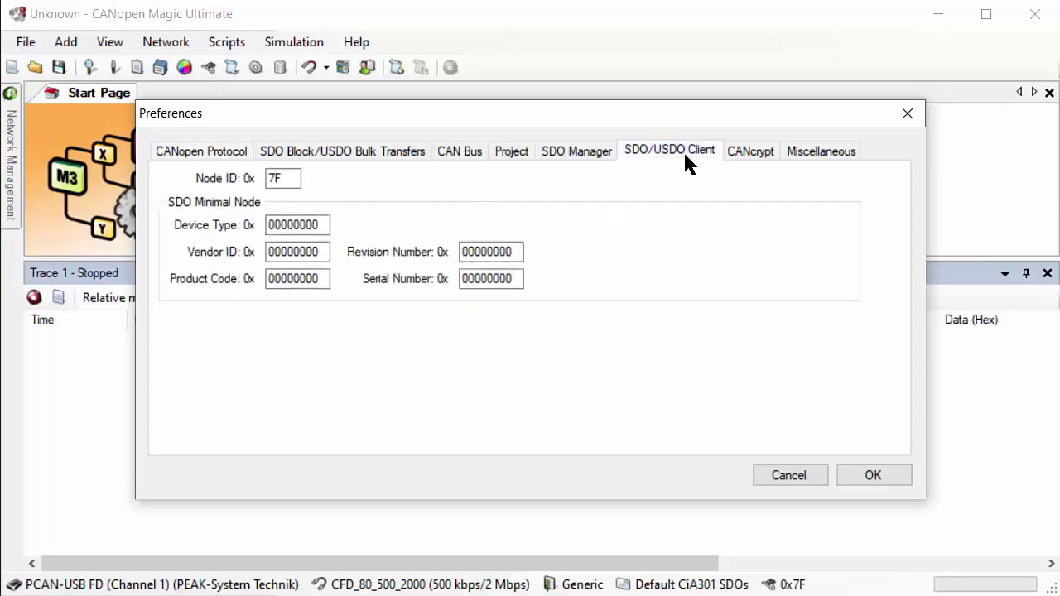
click(286, 178)
key(BackSpace)
key(BackSpace)
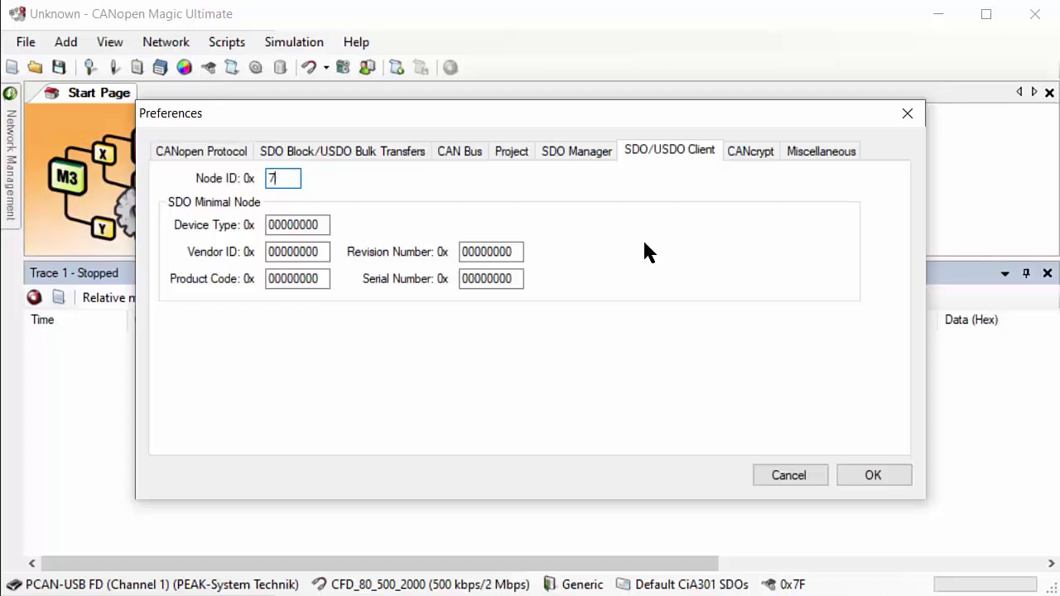
text(10)
click(884, 473)
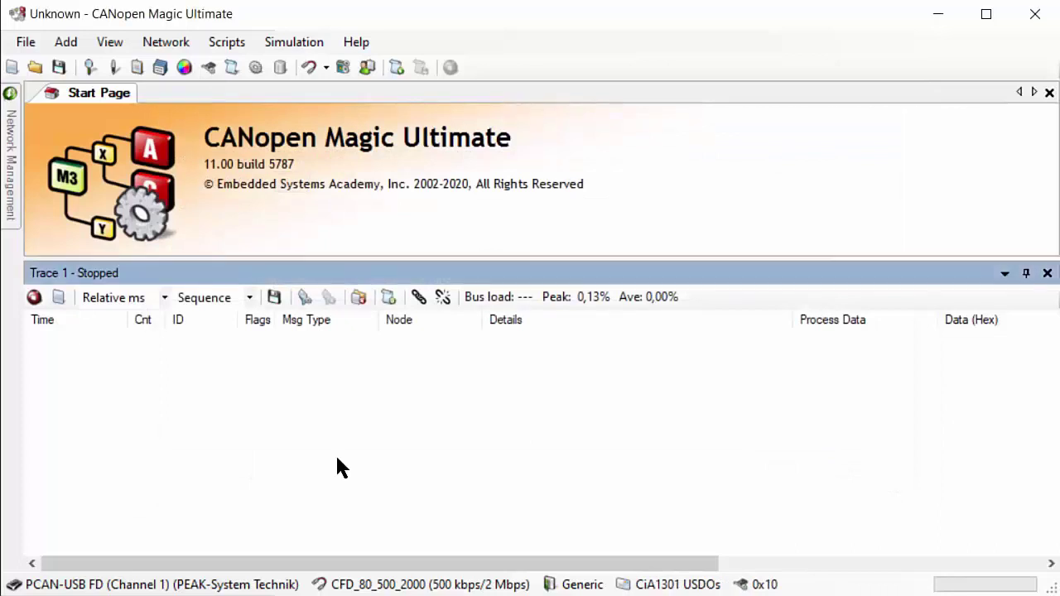
Start the trace recording and add a read window targeting node 0x03.
click(34, 298)
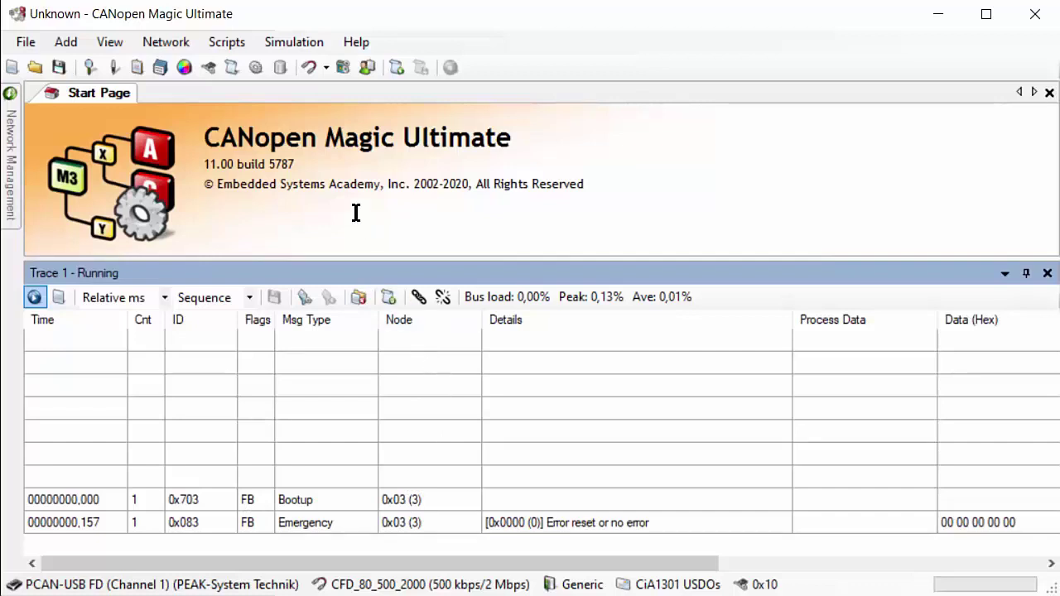
click(91, 68)
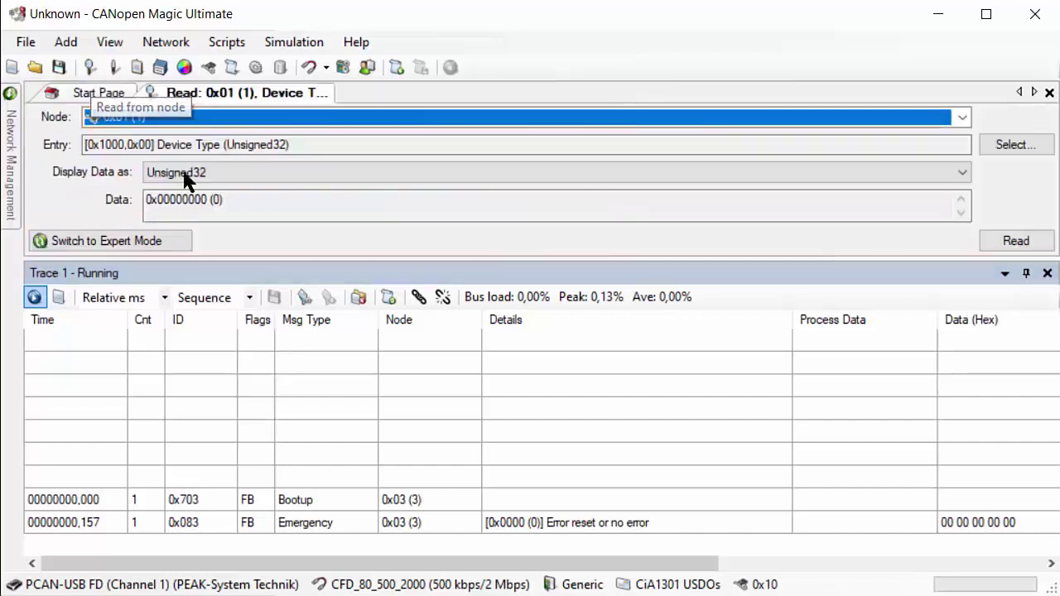
click(960, 118)
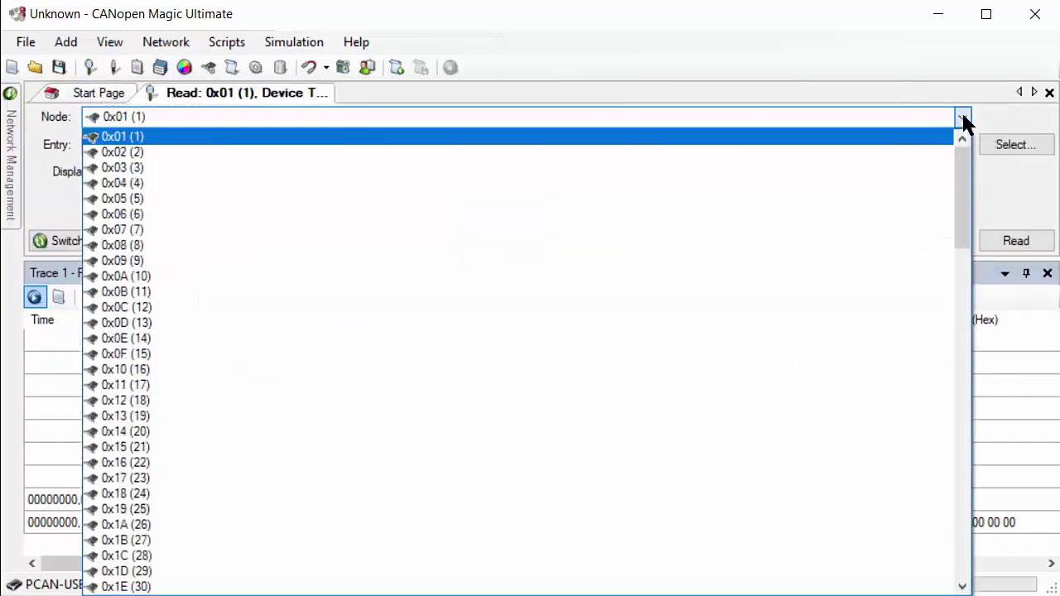
click(126, 166)
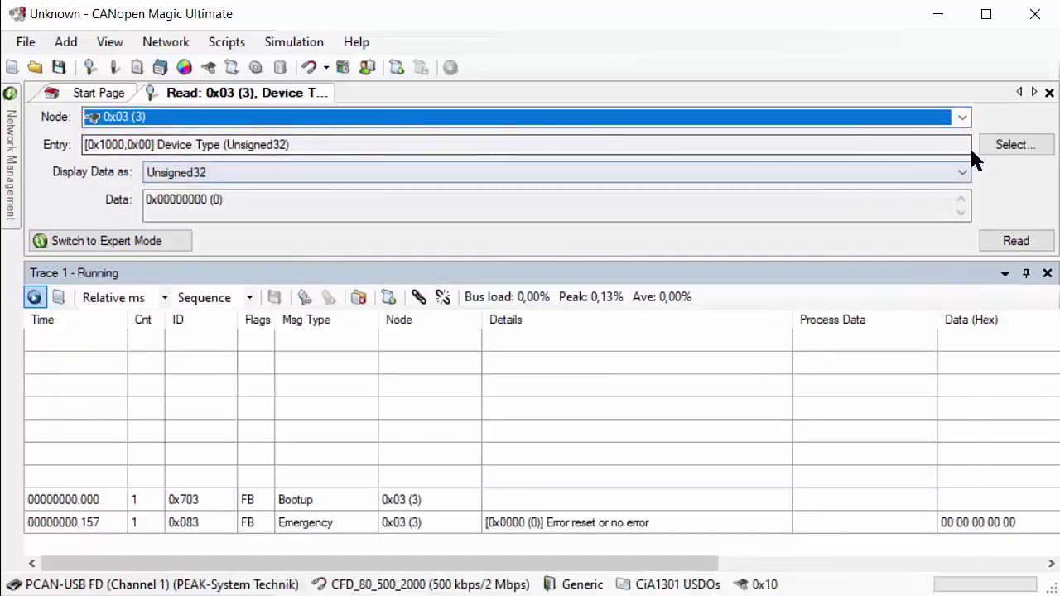
Choose the Vendor ID subentry (0x01) of 0x1018 Identity as the entry and read it from node 0x03.
click(998, 146)
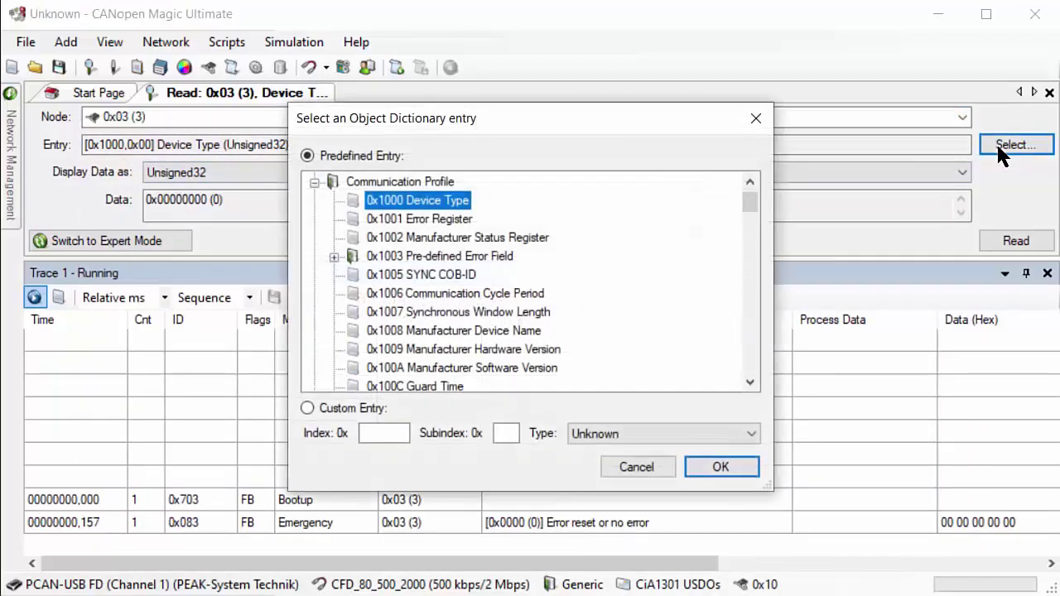
scroll(754, 197, down, 3)
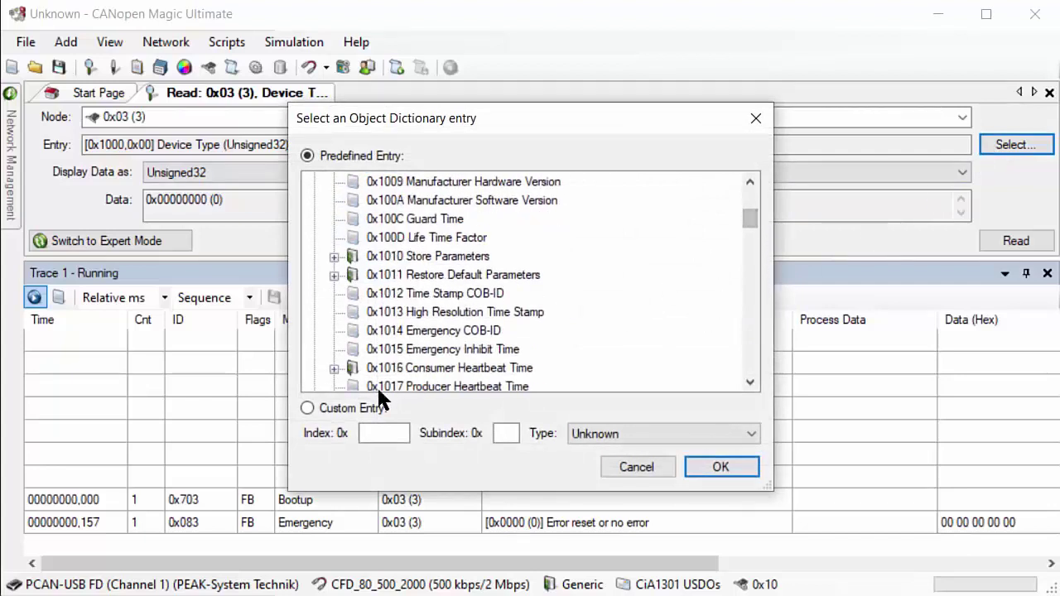
click(749, 382)
click(750, 382)
click(749, 382)
click(750, 383)
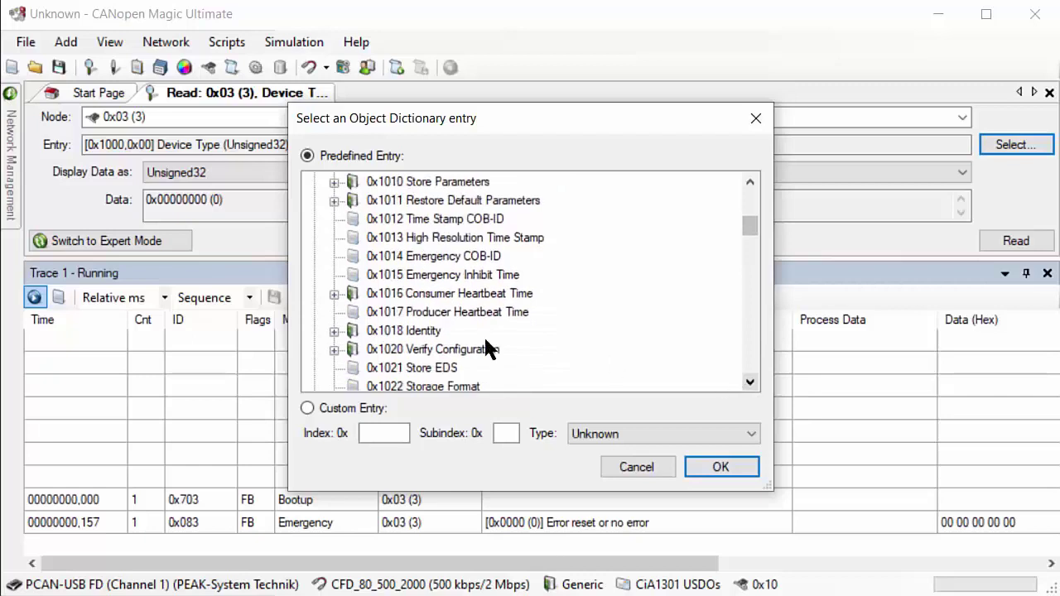
click(334, 332)
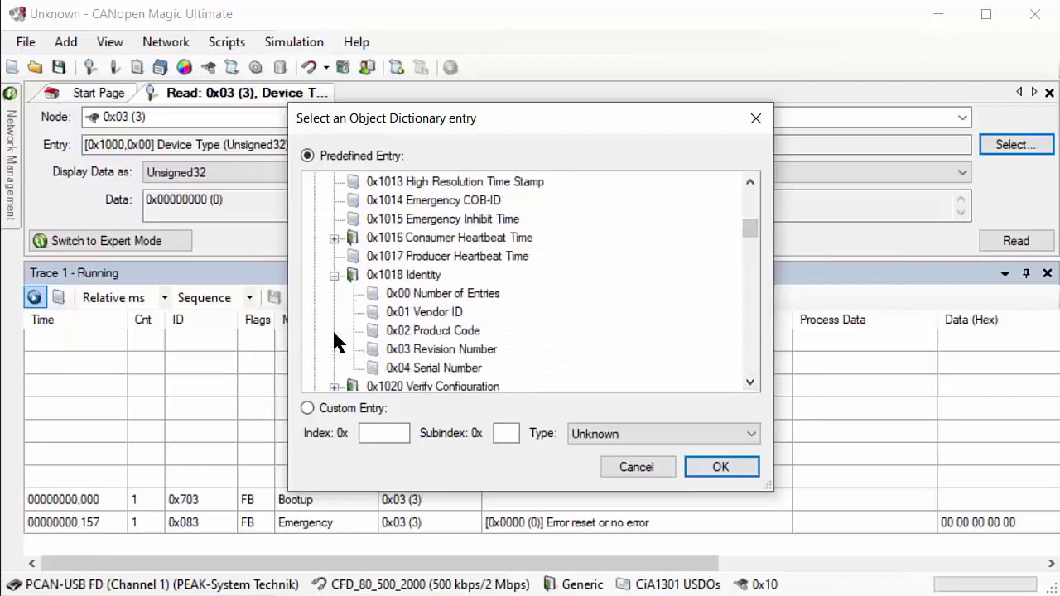
click(439, 313)
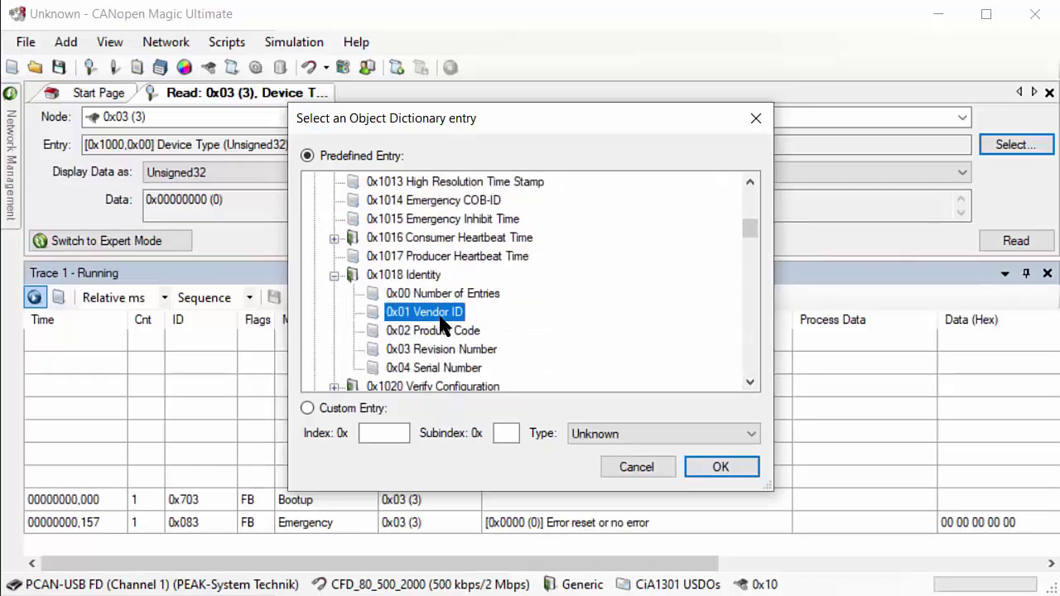
click(738, 468)
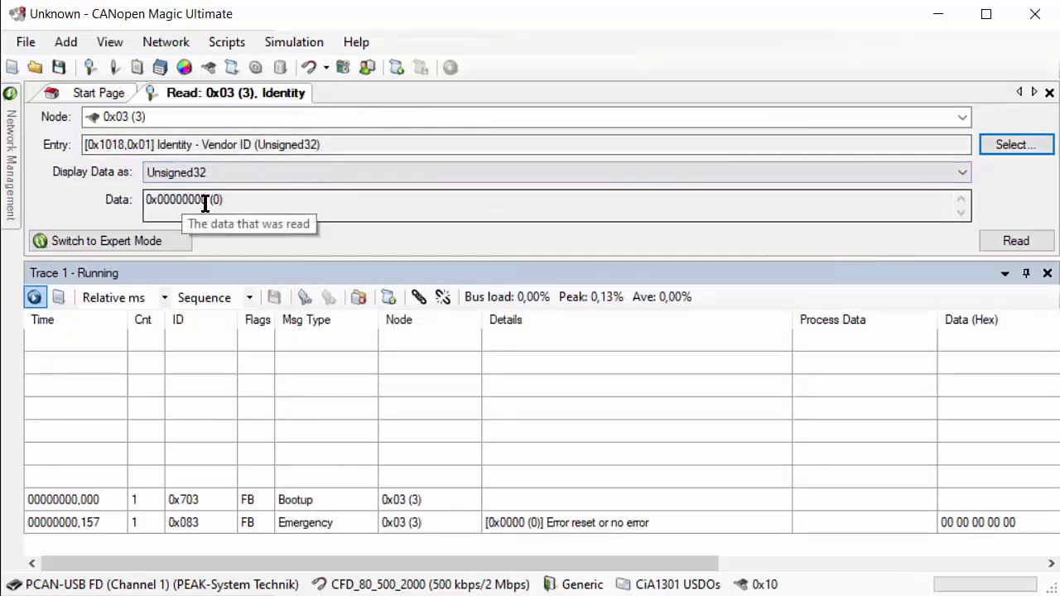
click(1018, 241)
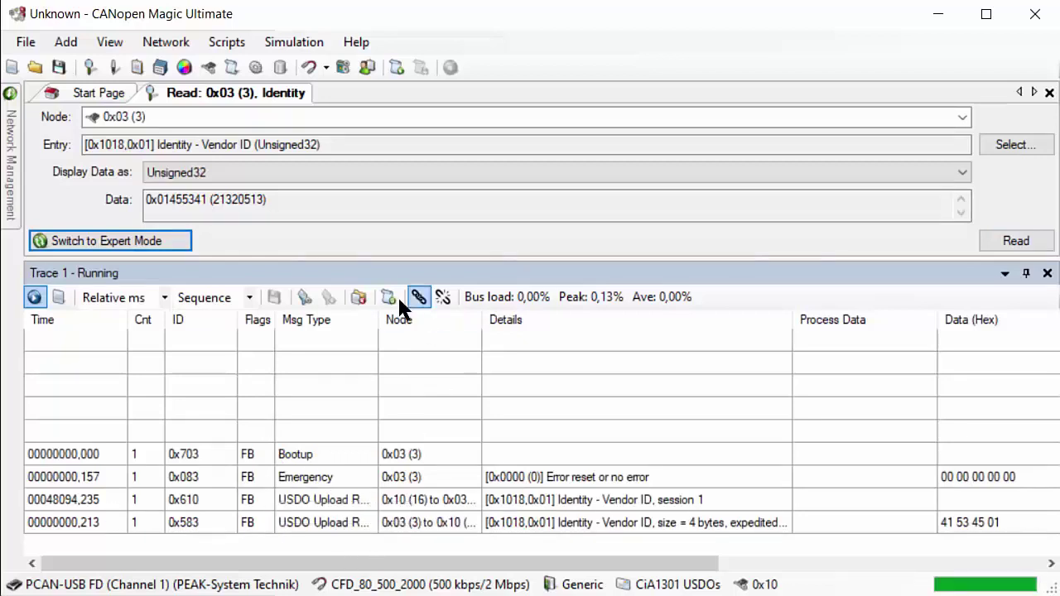
Widen the trace's Msg Type and Node columns to show their full text, and check the data columns of the USDO messages.
drag(376, 321, 443, 320)
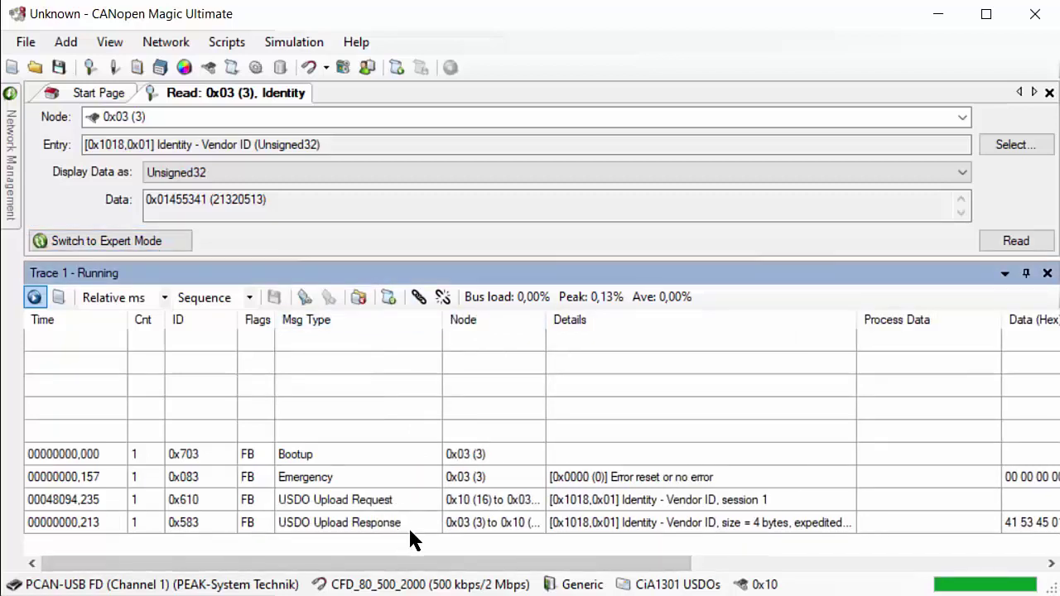
drag(550, 319, 578, 320)
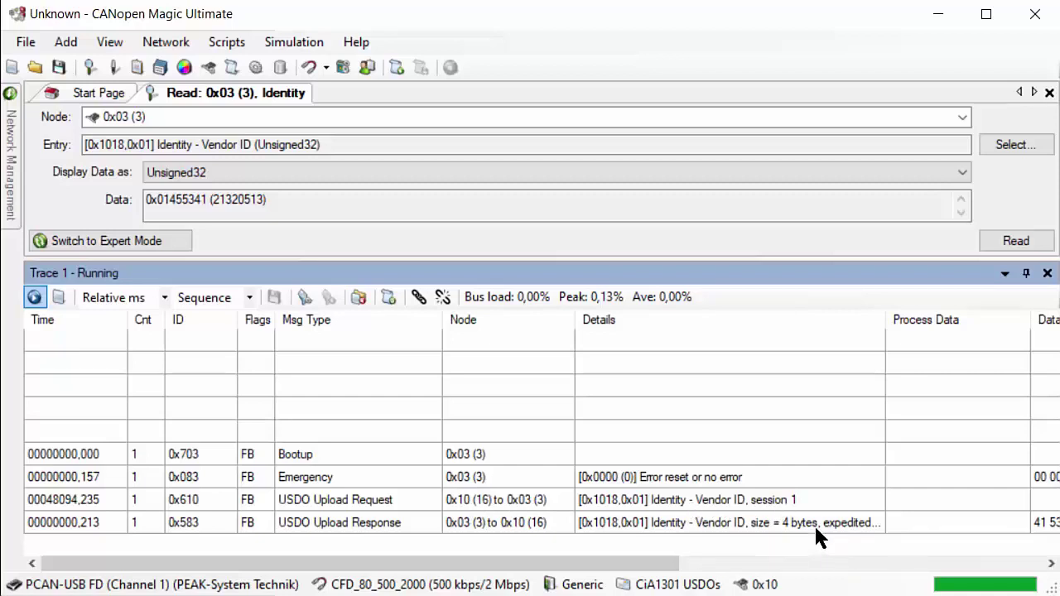
drag(635, 570, 890, 582)
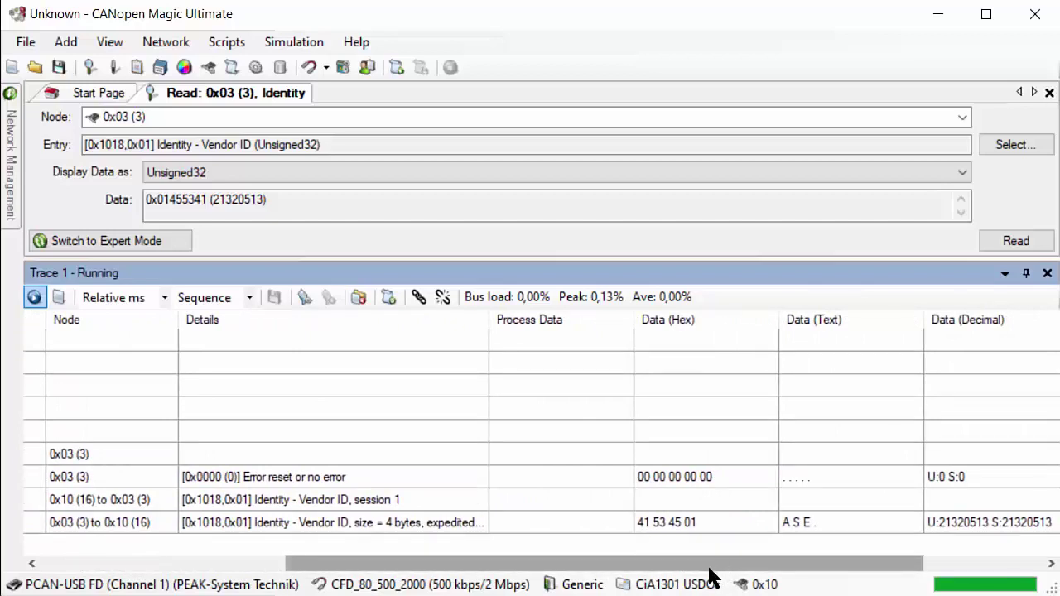
mouse_move(710, 574)
mouse_down()
mouse_move(826, 568)
mouse_move(460, 577)
mouse_up()
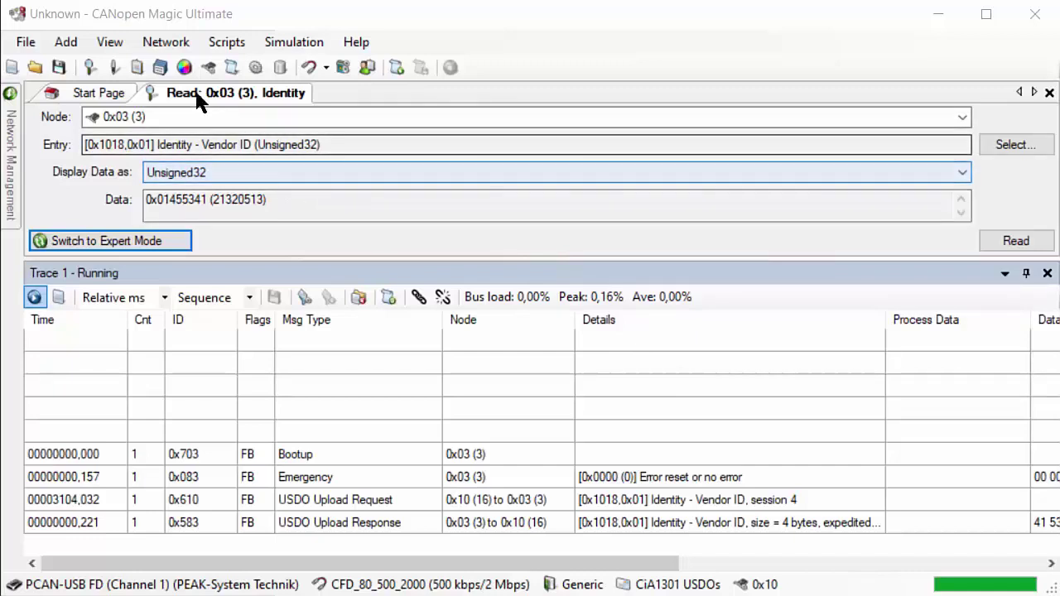
Add a write window and set its target to node 0x03.
click(113, 69)
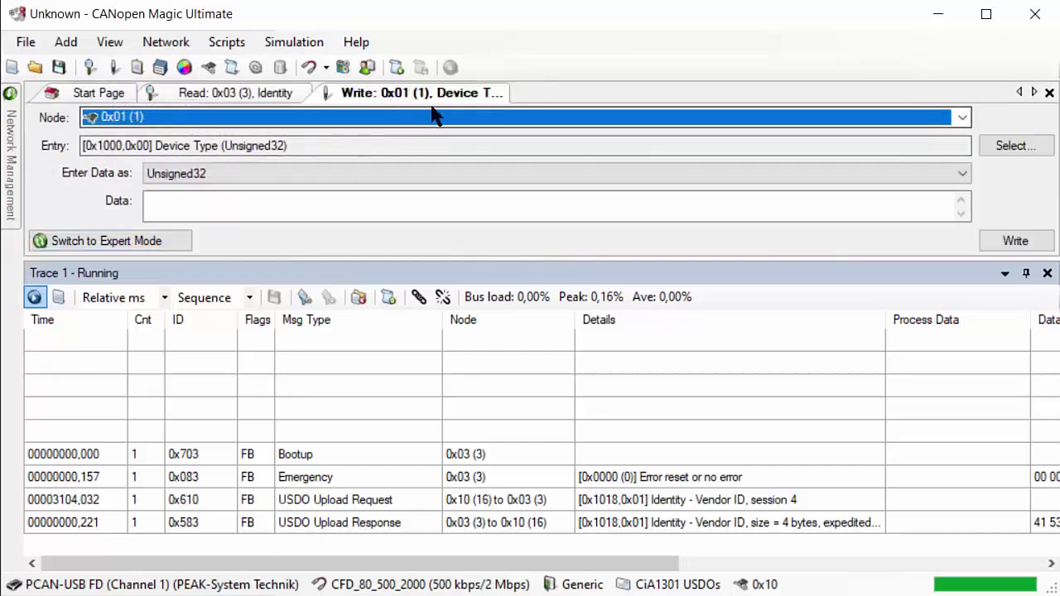
click(961, 116)
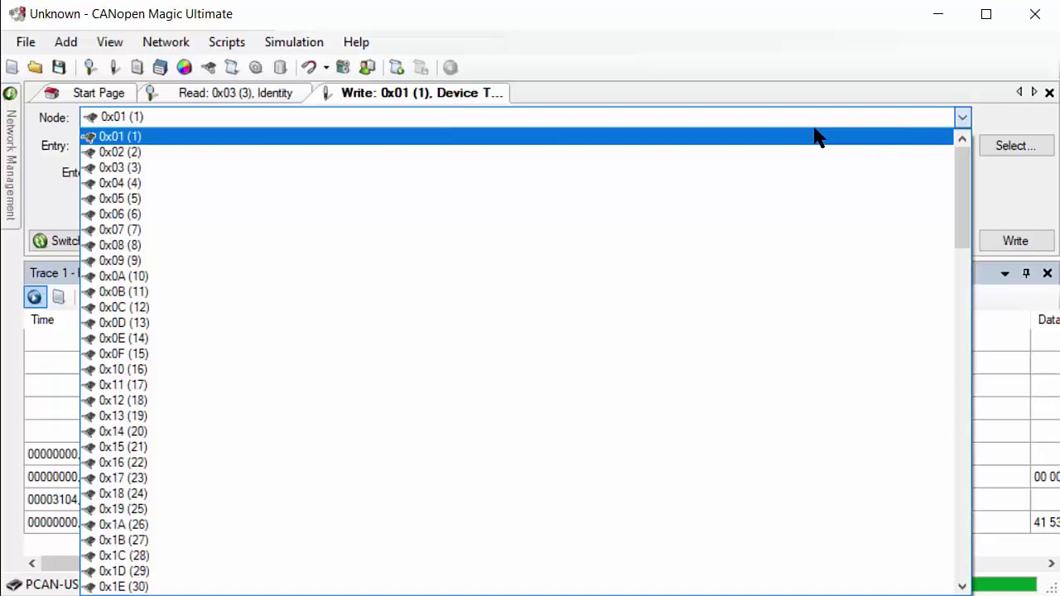
click(128, 167)
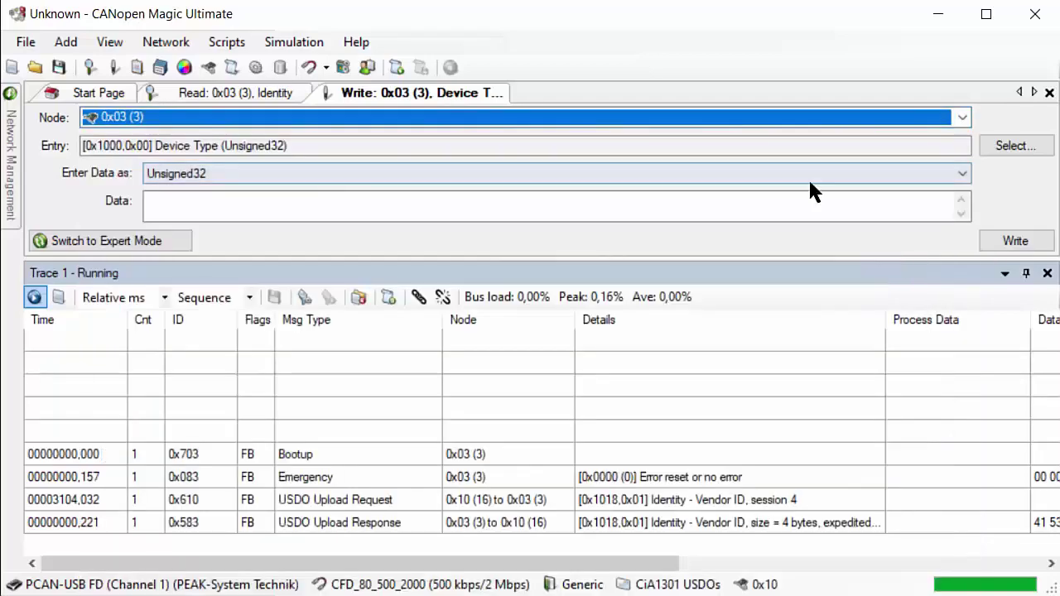
Choose the Vendor ID subentry (0x01) of 0x1018 Identity as the entry to write.
click(1019, 147)
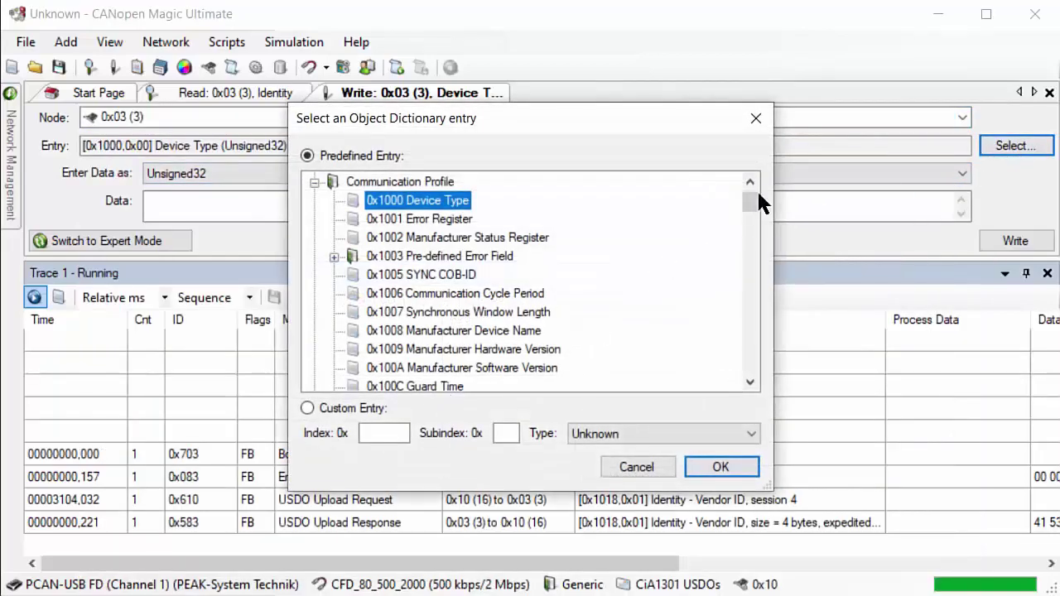
drag(752, 208, 754, 238)
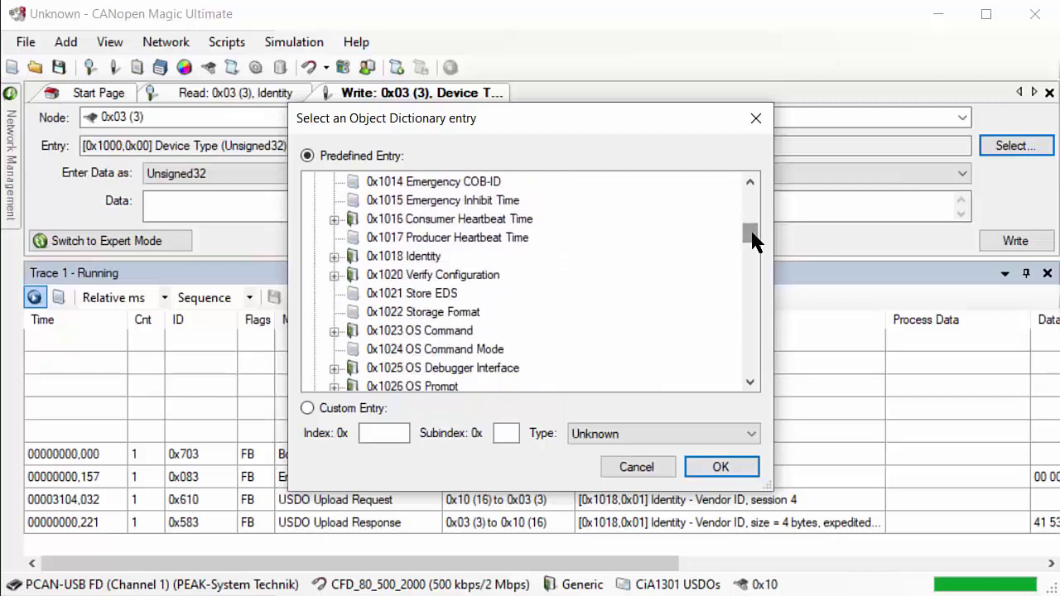
click(334, 257)
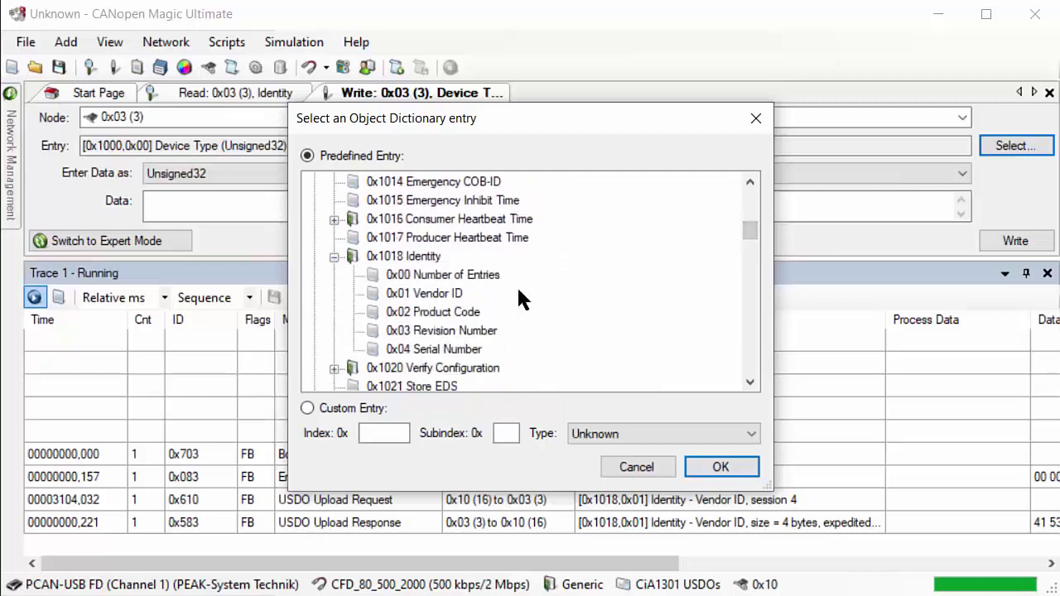
click(449, 293)
click(721, 464)
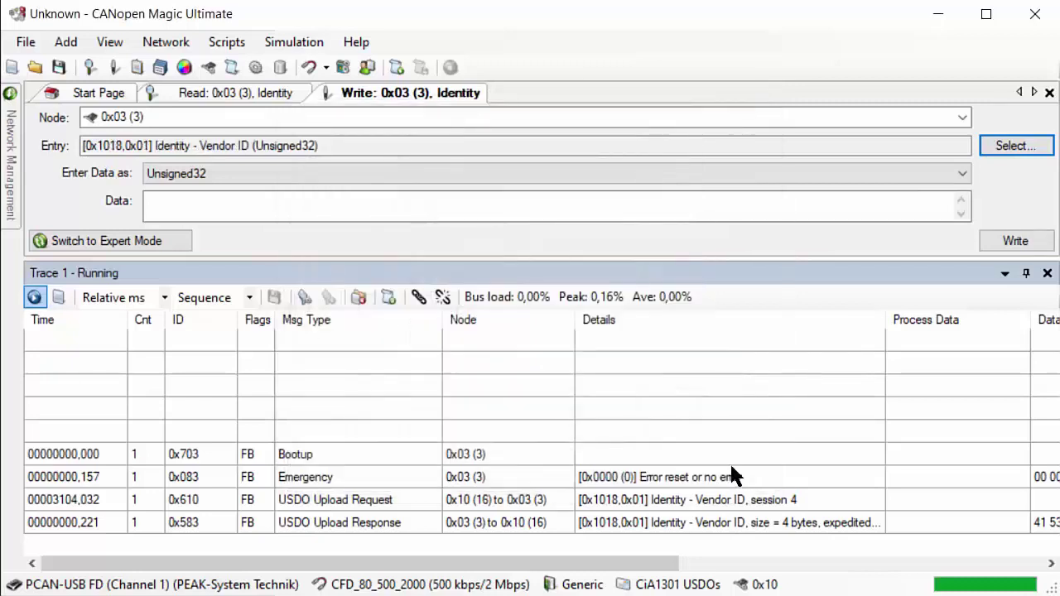
Try to write 0x12345678 to the Vendor ID of node 0x03, and widen the trace's Details column.
click(242, 210)
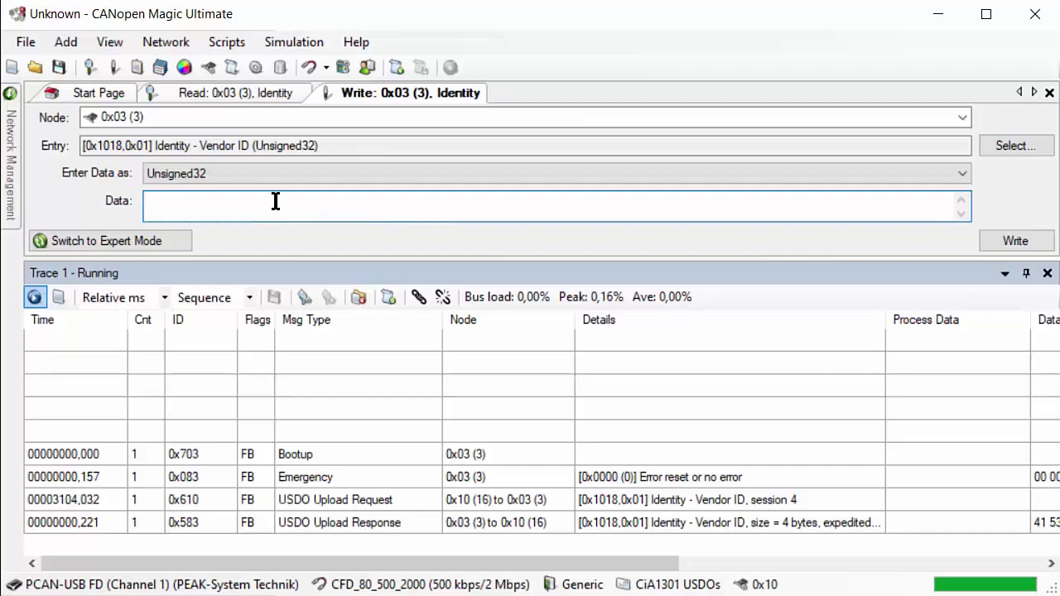
text(0x12345678)
click(987, 235)
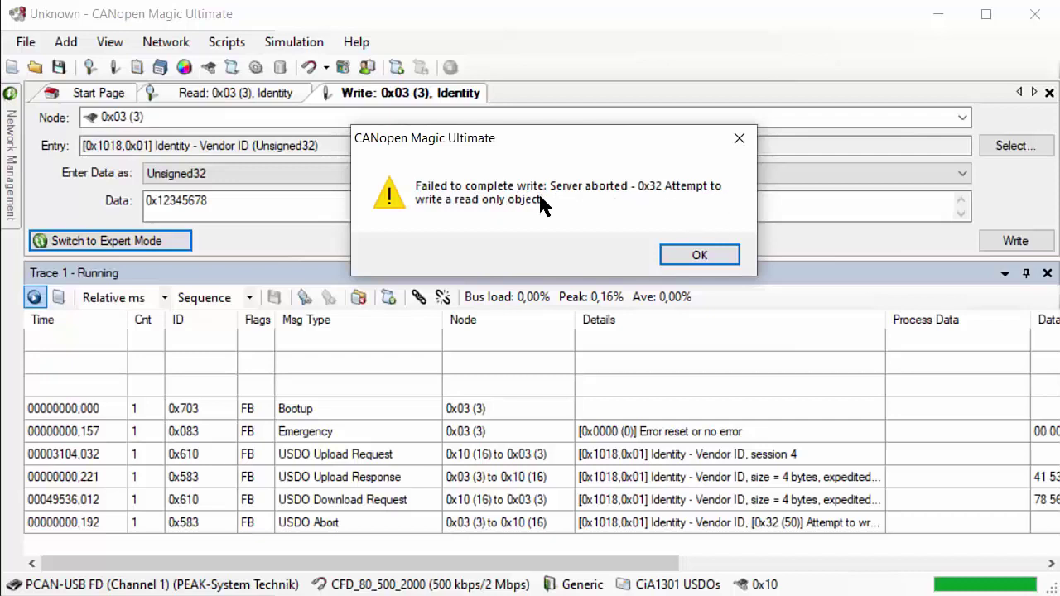
click(705, 255)
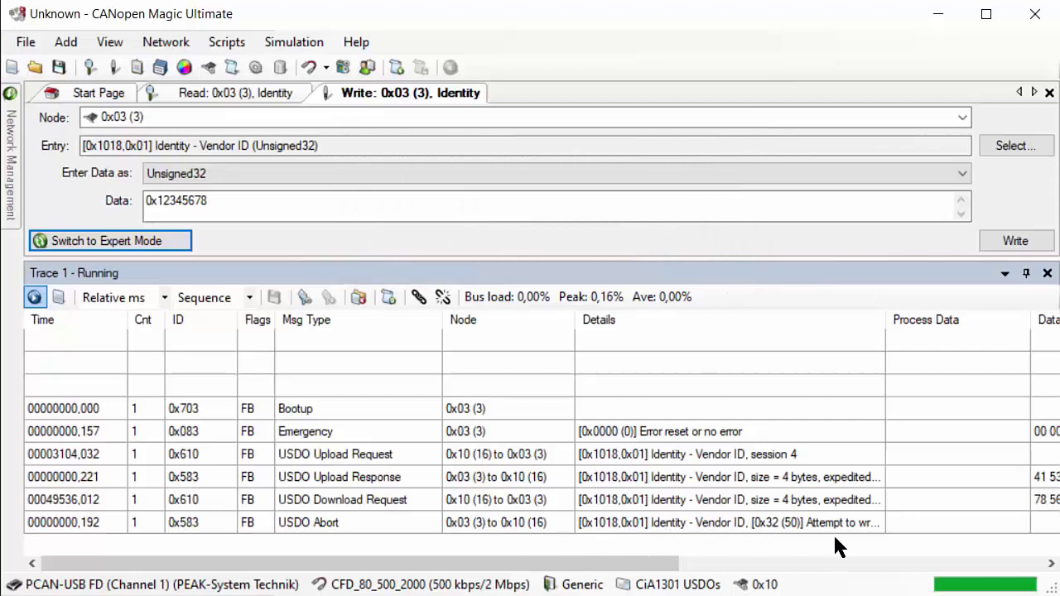
drag(885, 319, 973, 329)
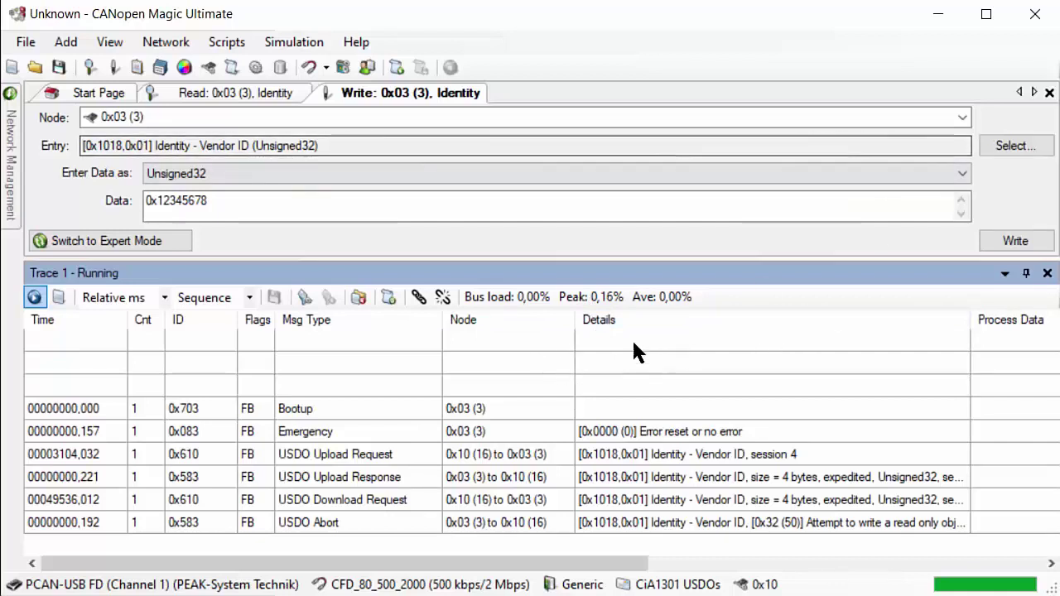
Change the write target to node 0x18 and try to write the same value to its Vendor ID.
click(963, 119)
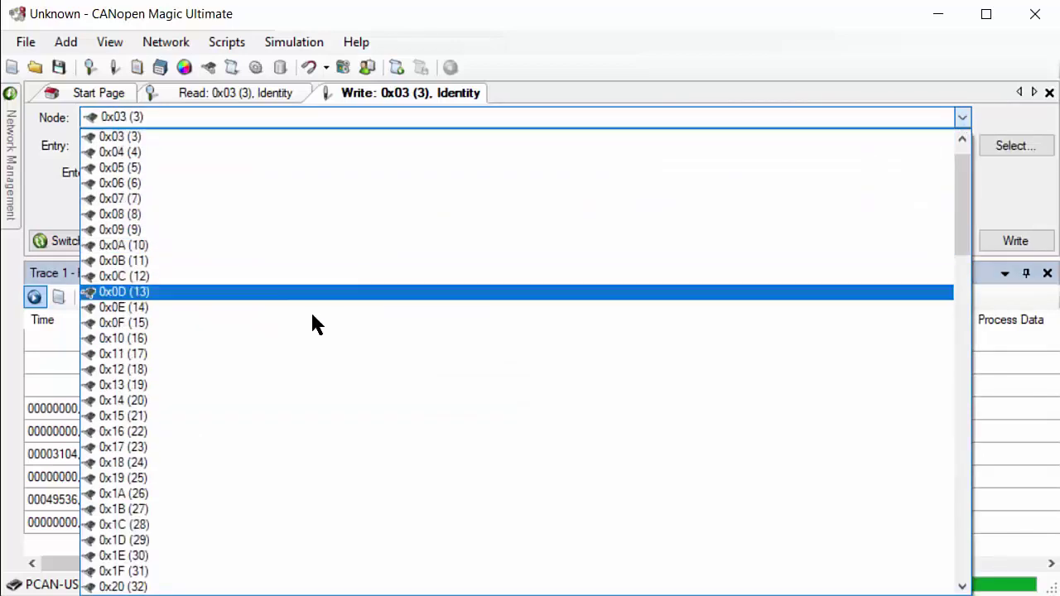
click(177, 464)
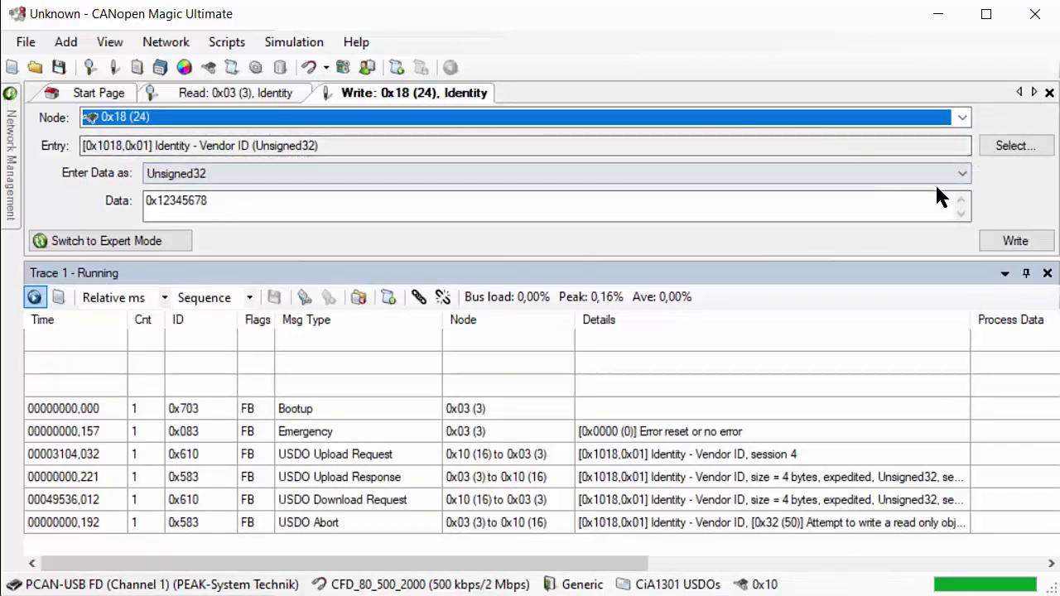
click(1018, 244)
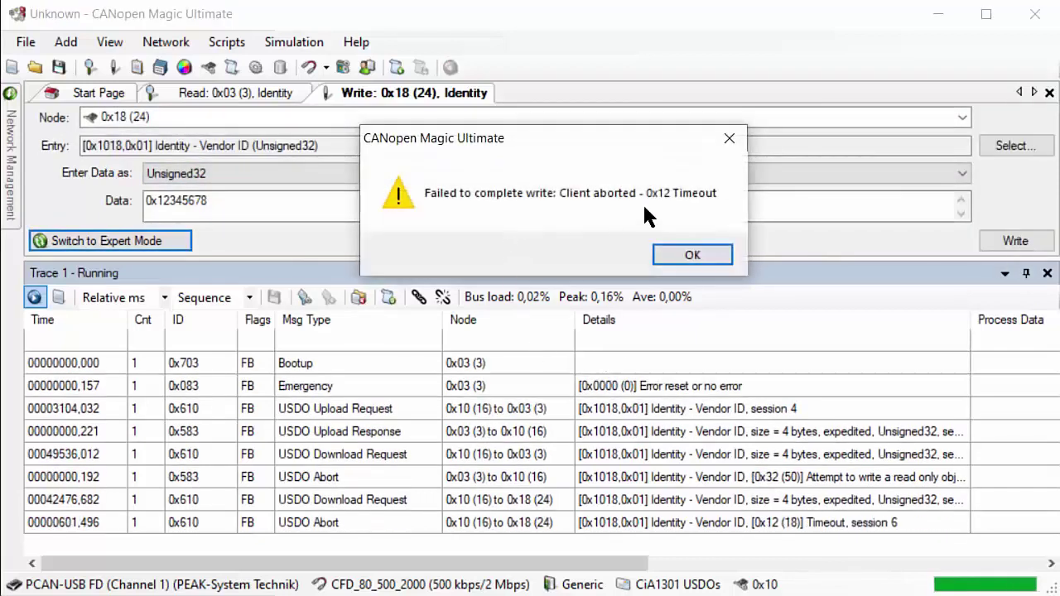
click(693, 255)
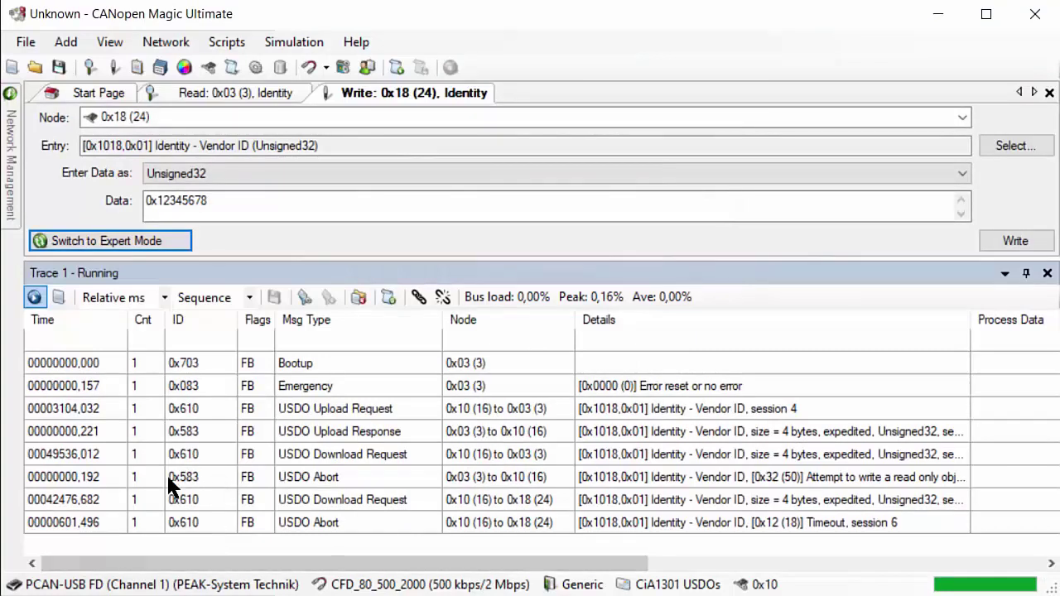
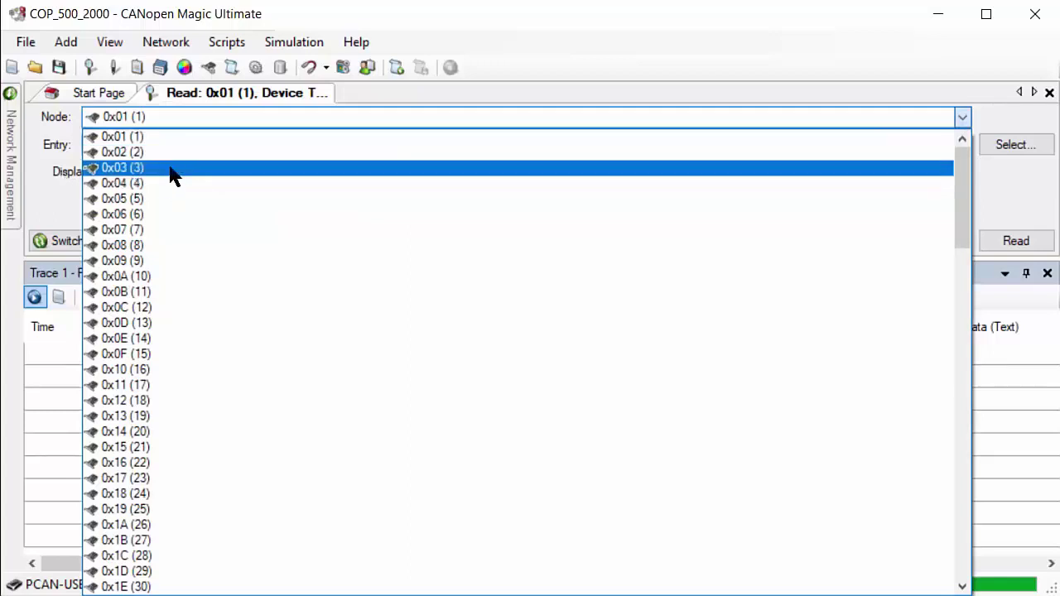
Target node 0x03 in the read window and read its 0x1008 Manufacturer Device Name entry.
click(149, 168)
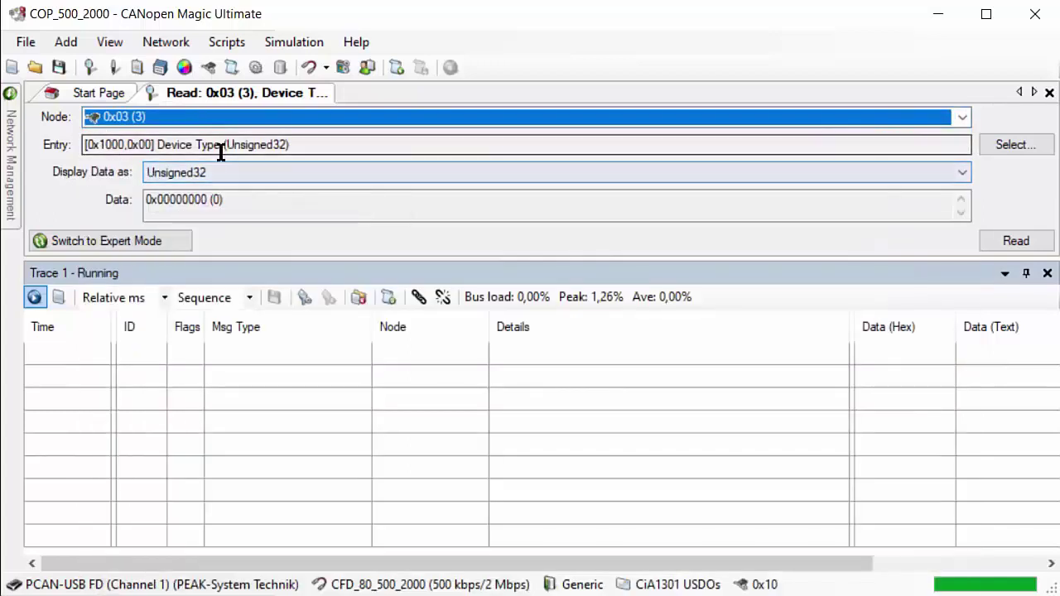
click(1012, 146)
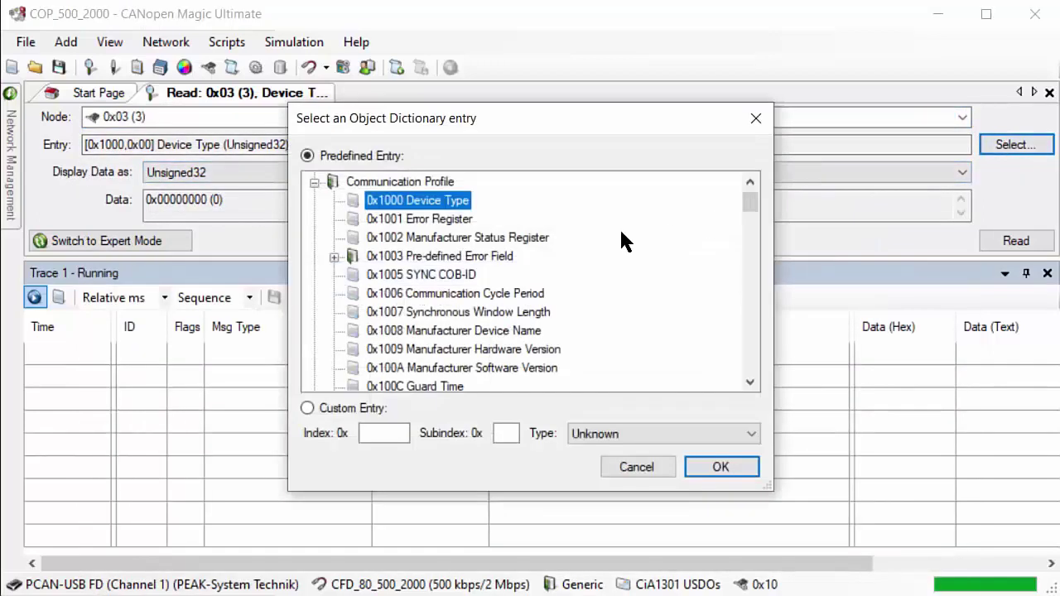
drag(752, 196, 752, 210)
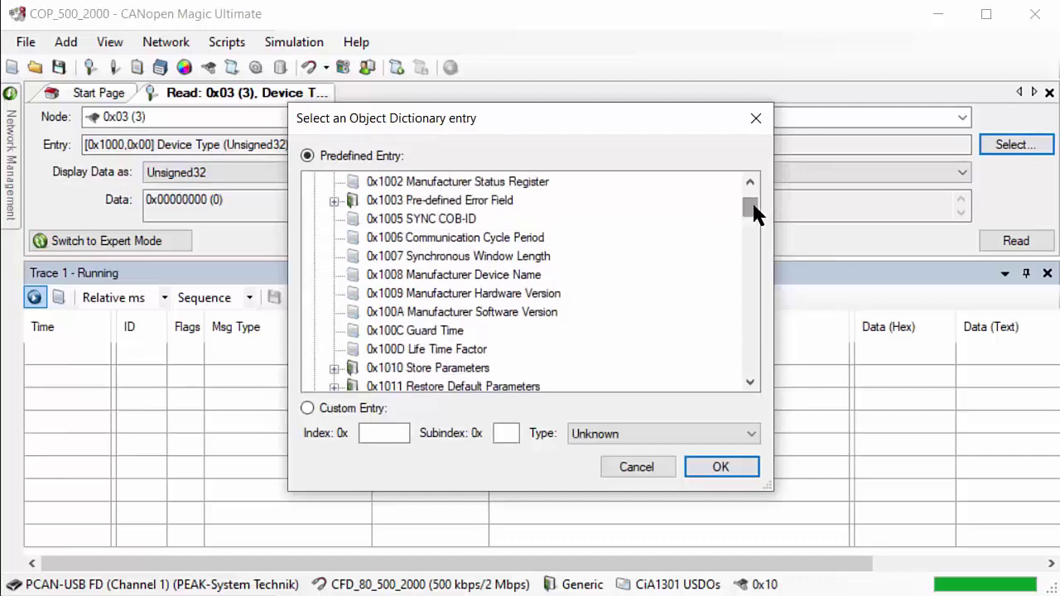
click(423, 276)
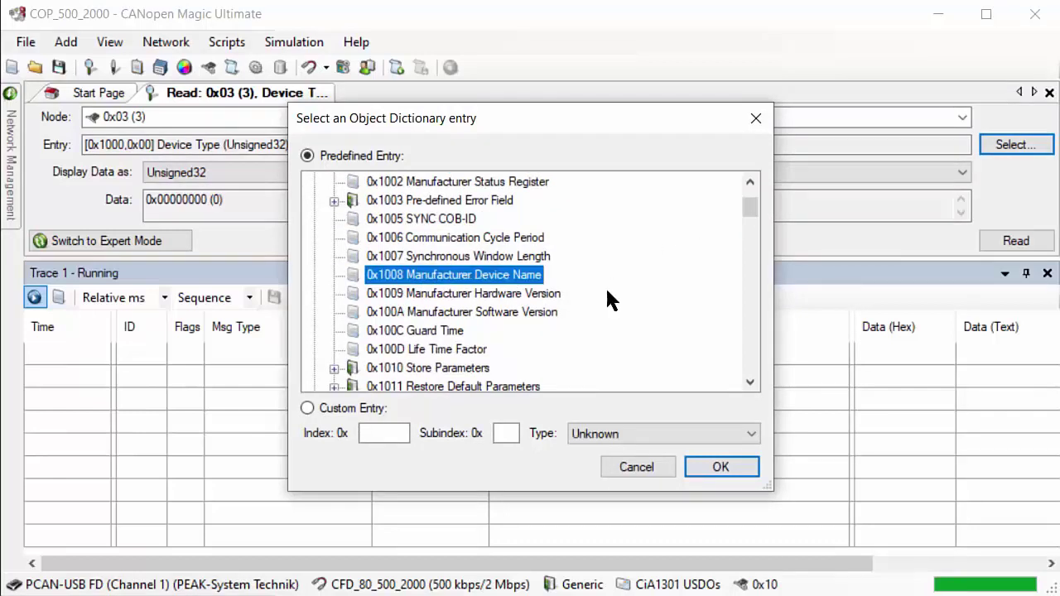
click(720, 467)
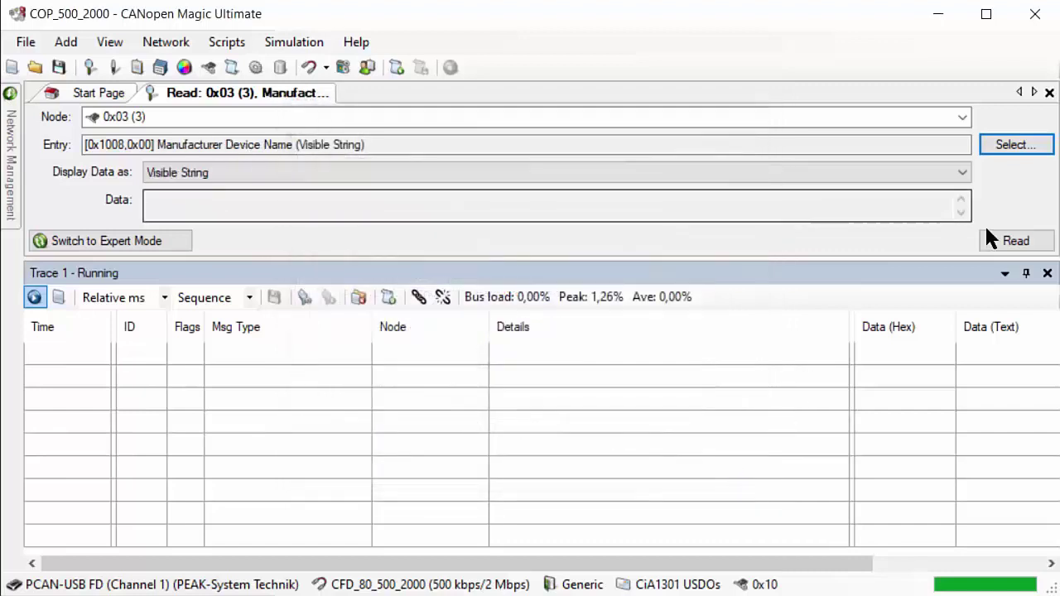
click(1024, 249)
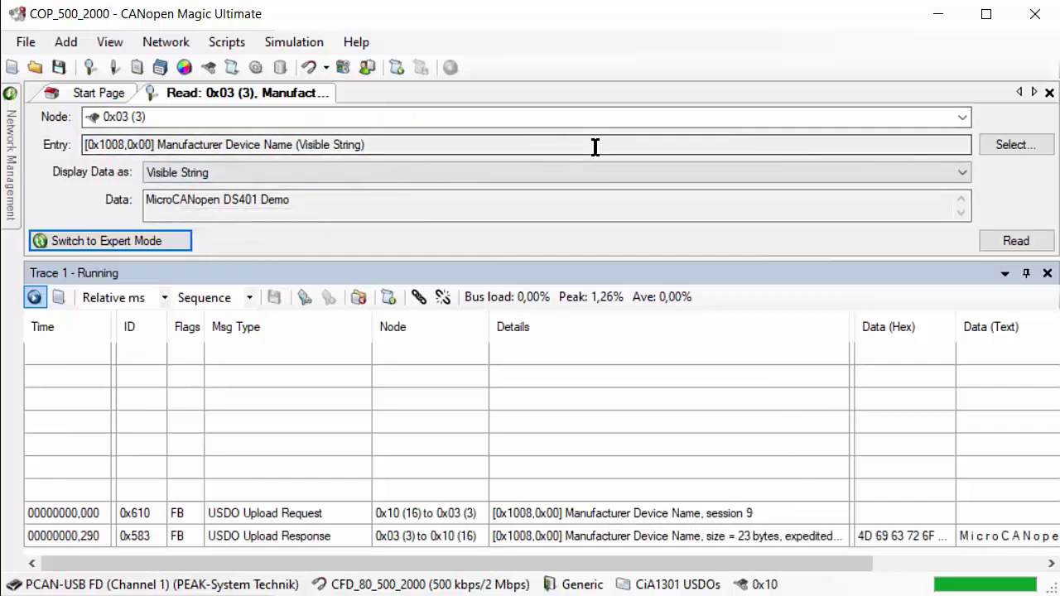
Define a custom read entry with index 0x2010, subindex 0x0 and type Visible String, and read it from node 0x03.
click(1019, 146)
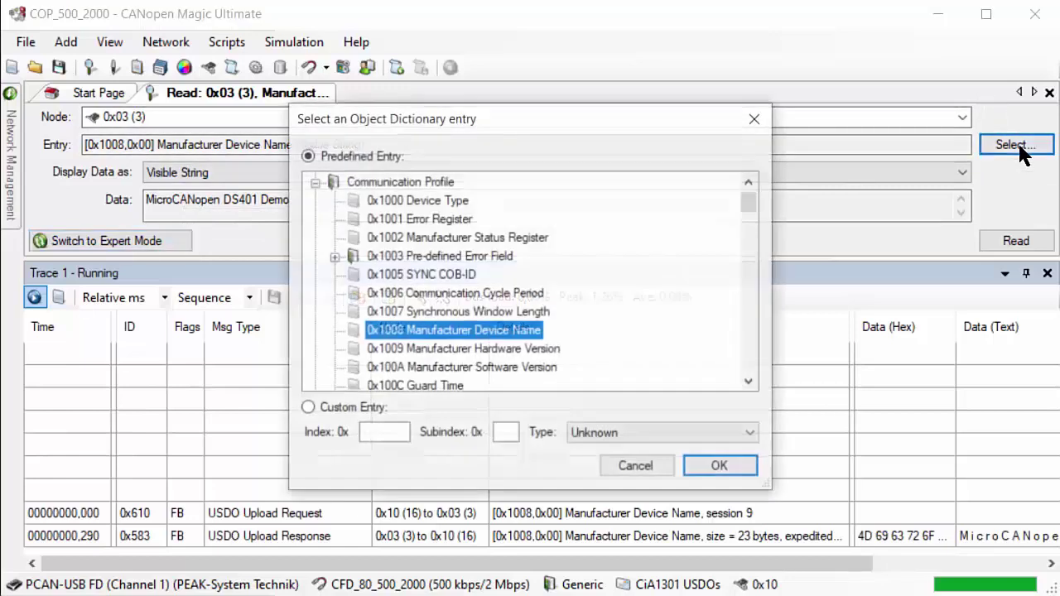
click(398, 436)
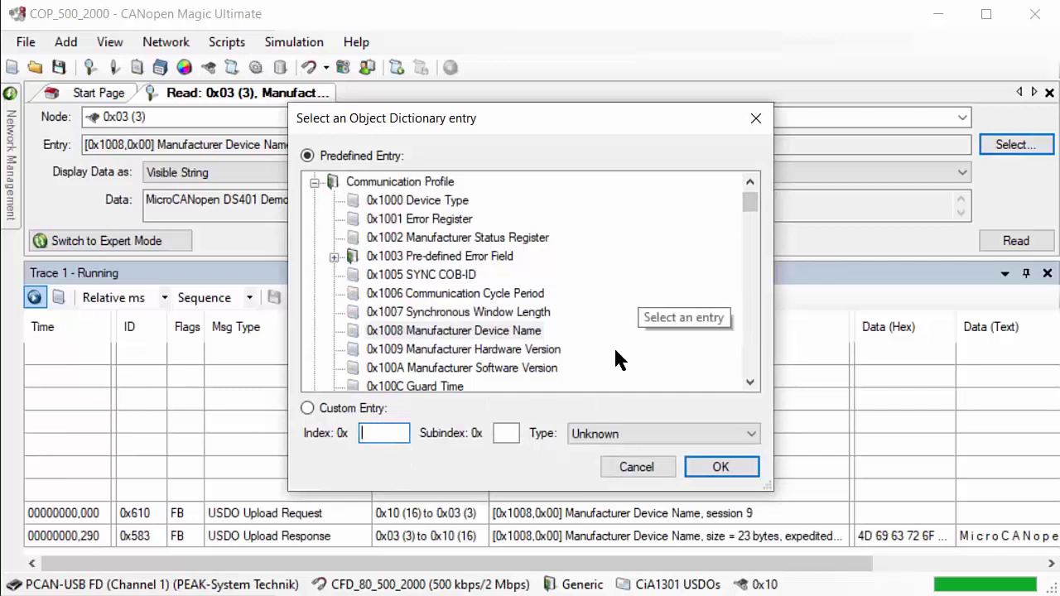
text(2010)
click(508, 432)
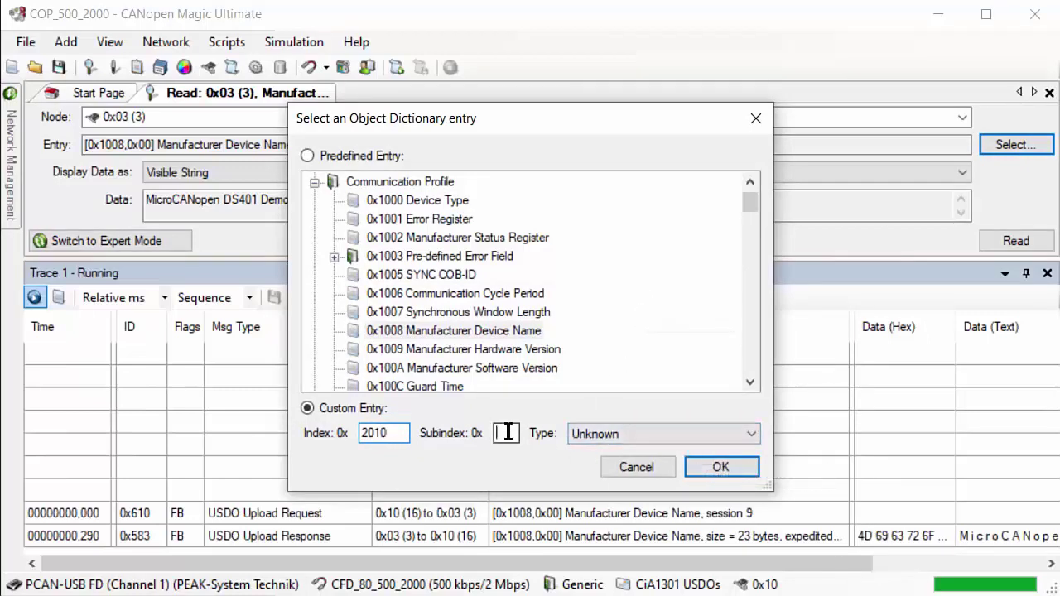
text(0)
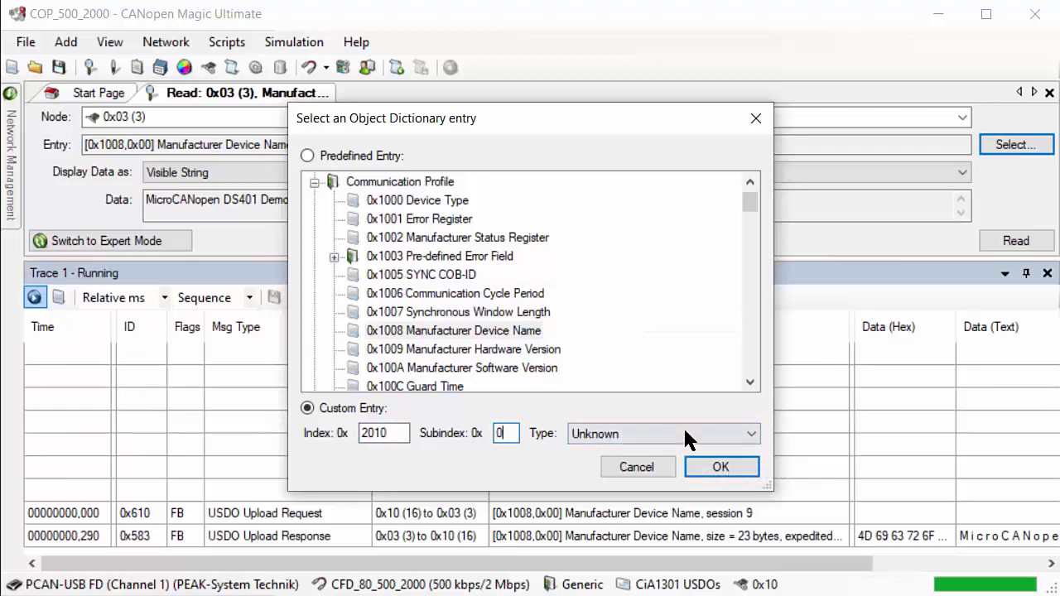
click(748, 434)
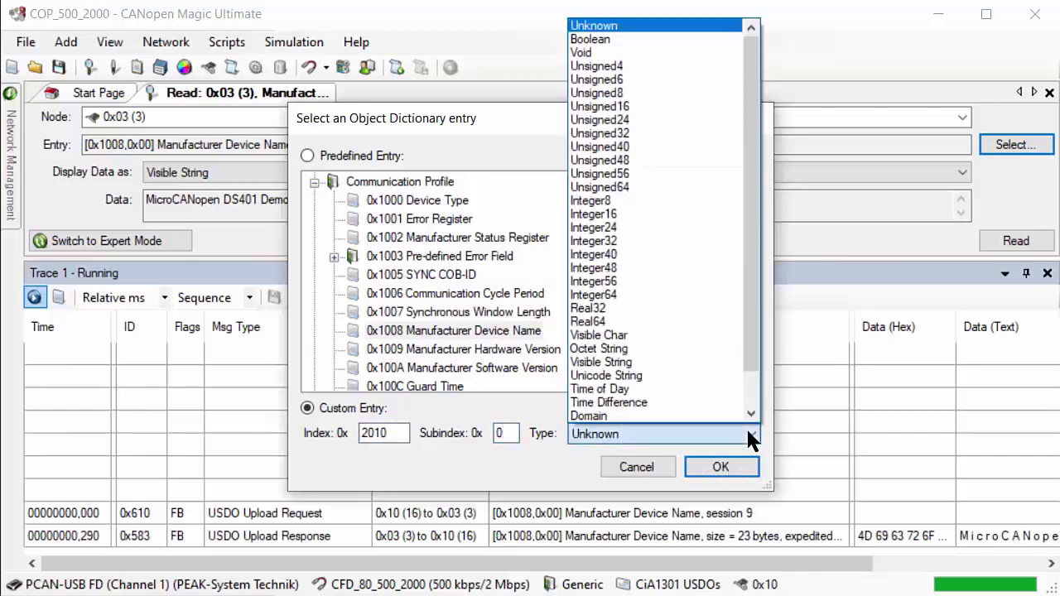
click(643, 365)
click(716, 465)
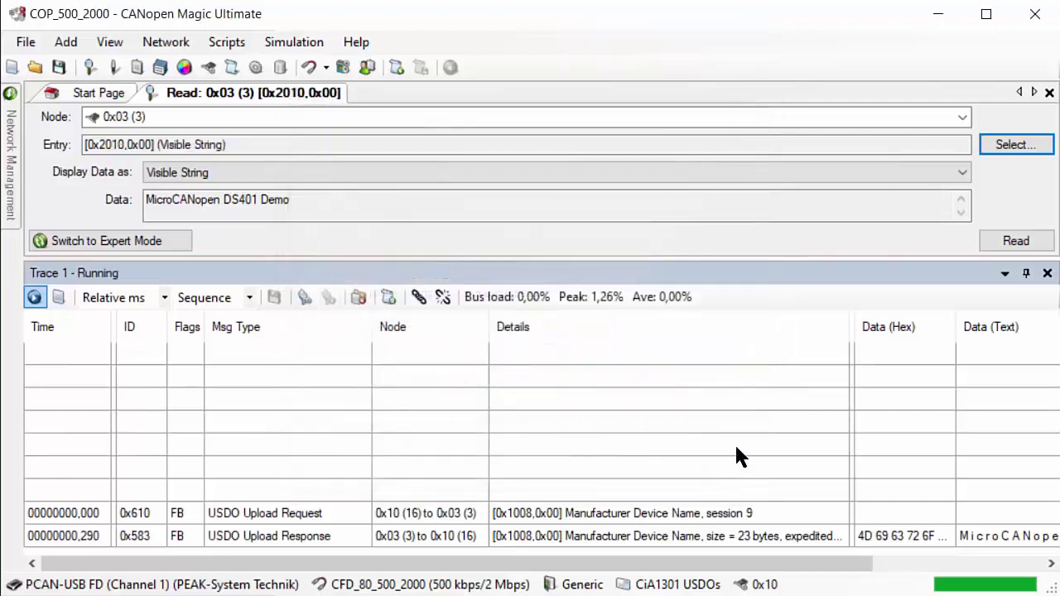
click(1014, 238)
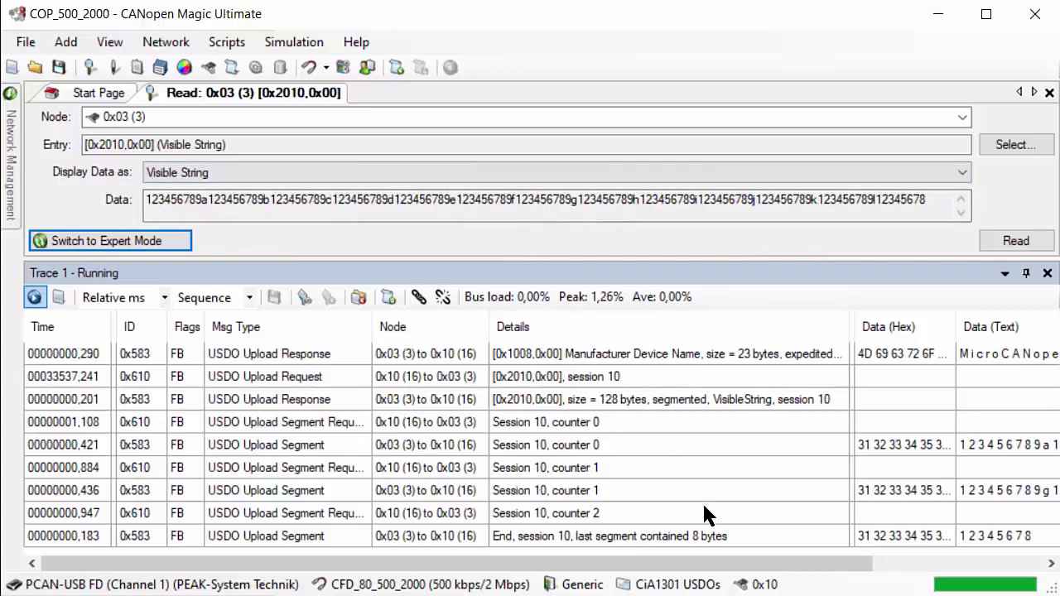
drag(465, 260, 465, 230)
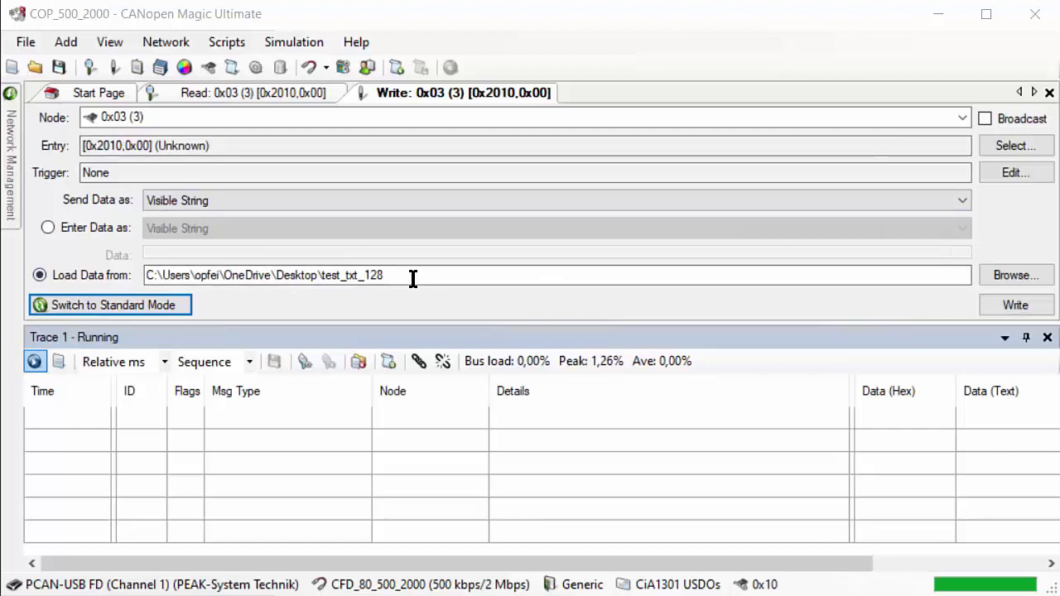
Write the test_txt_128 file to entry 0x2010 of node 0x03, close the write window, and read the entry back.
click(1019, 307)
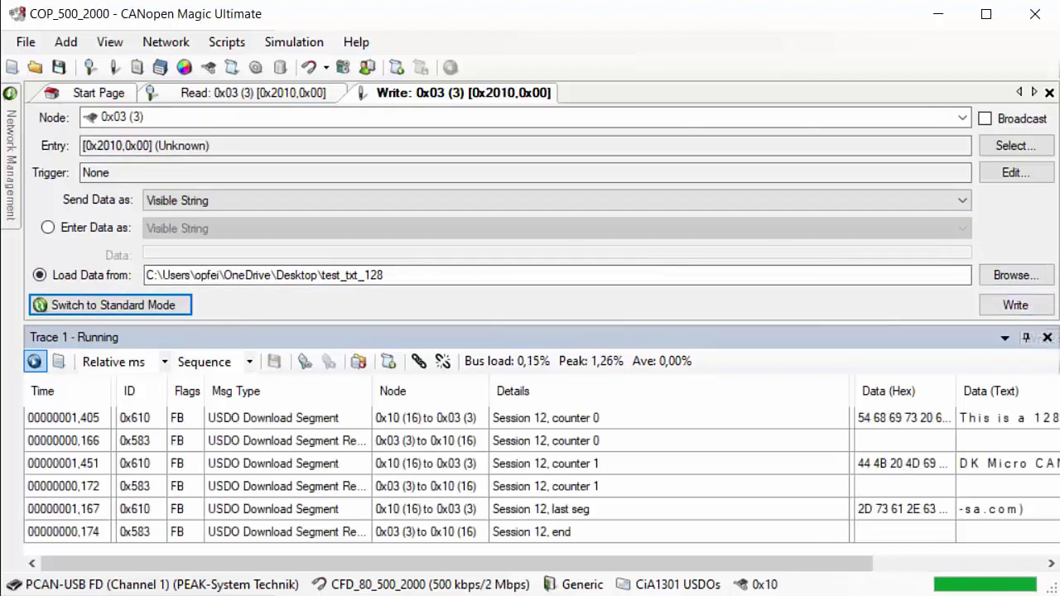
click(1049, 93)
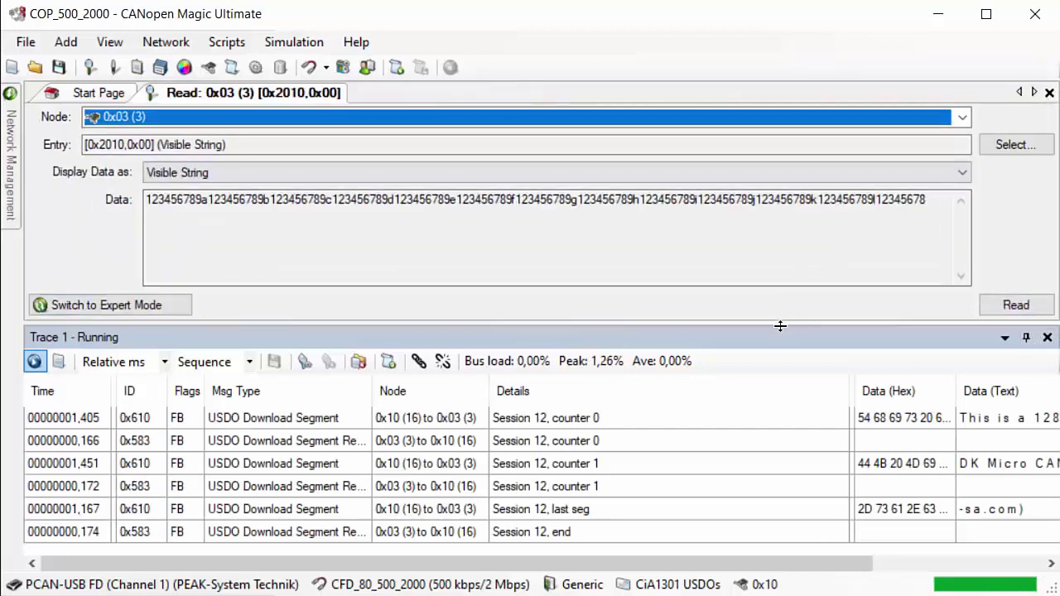
click(1016, 306)
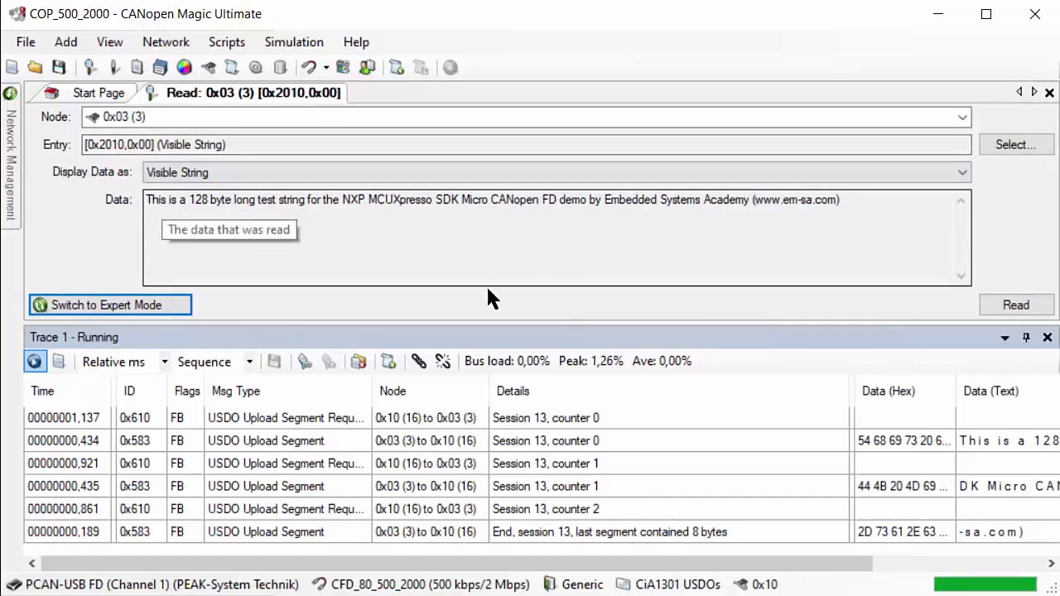
Enlarge the trace area, stop the recording, and examine the segmented USDO download and upload messages for entry 0x2010.
drag(476, 323, 490, 223)
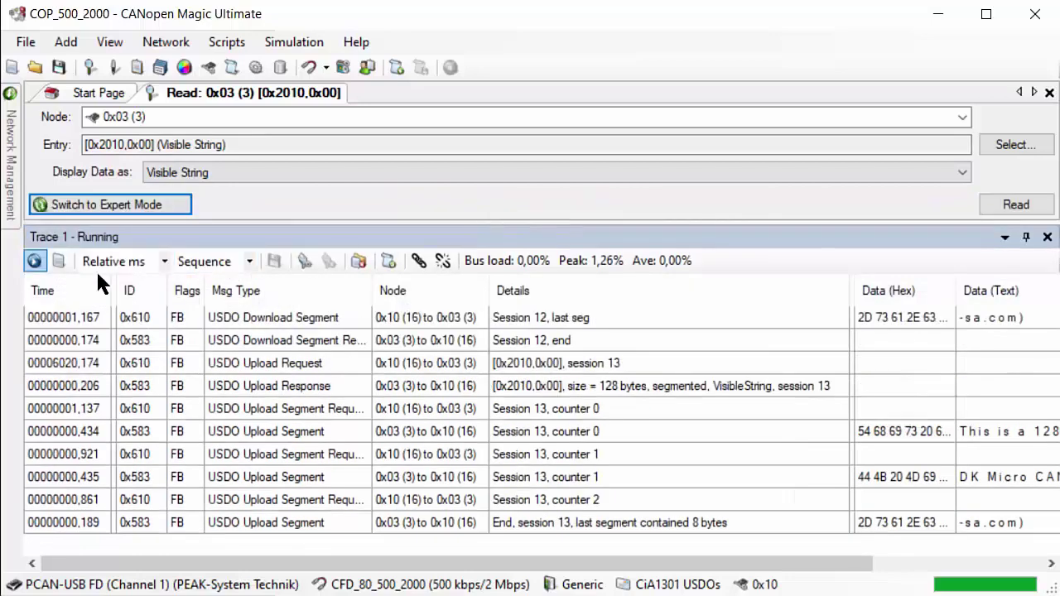
click(35, 263)
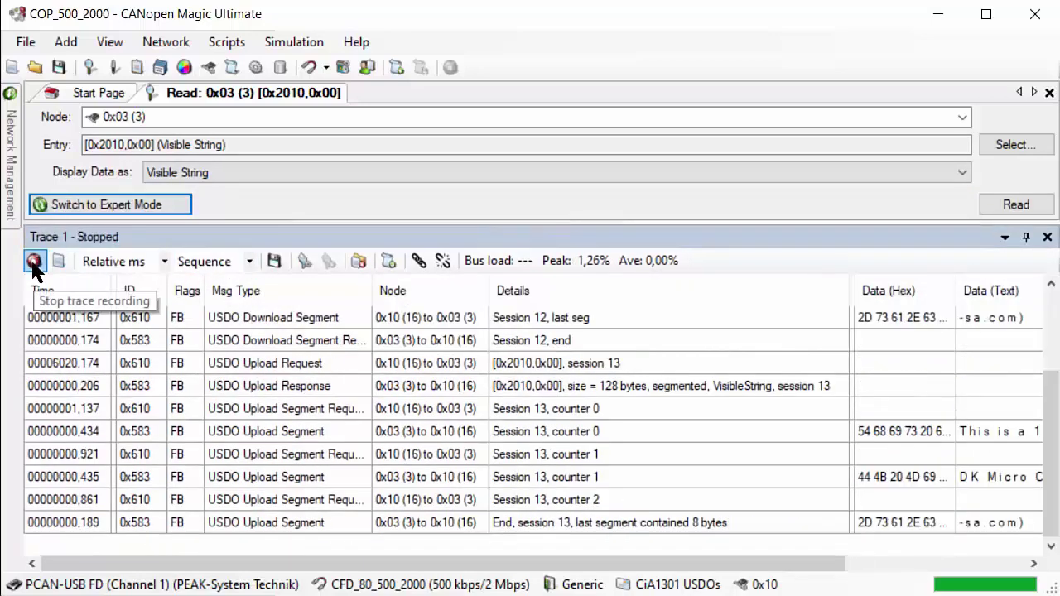
scroll(1052, 458, up, 1)
scroll(1052, 458, up, 2)
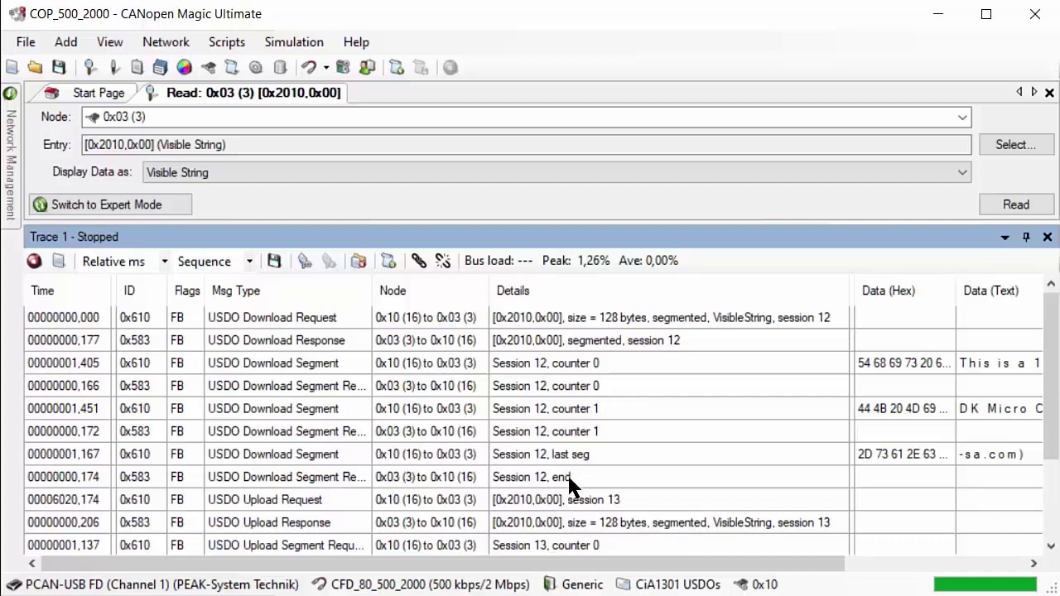
drag(1050, 361, 1057, 440)
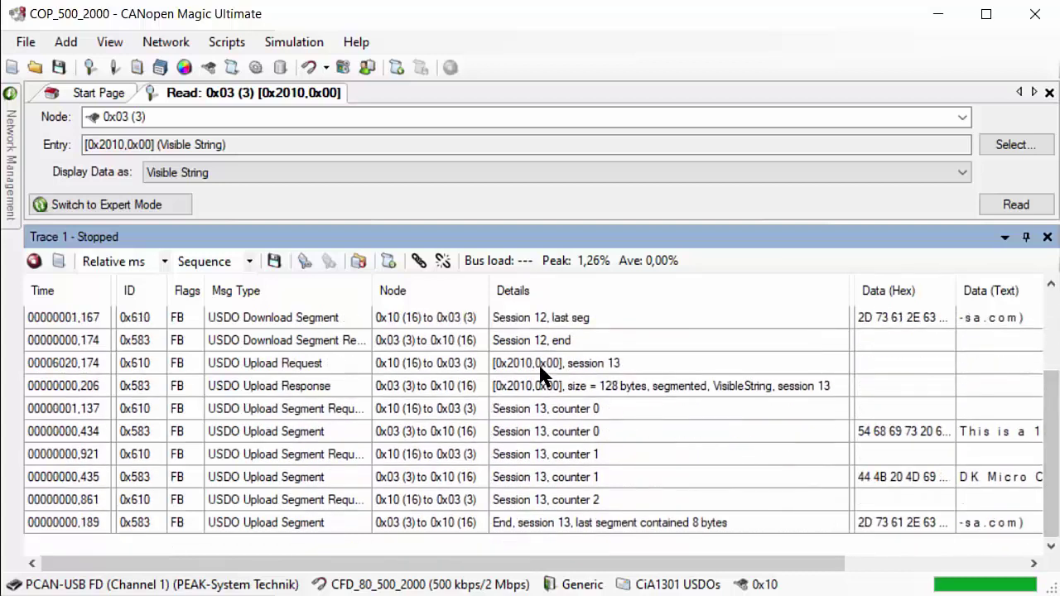